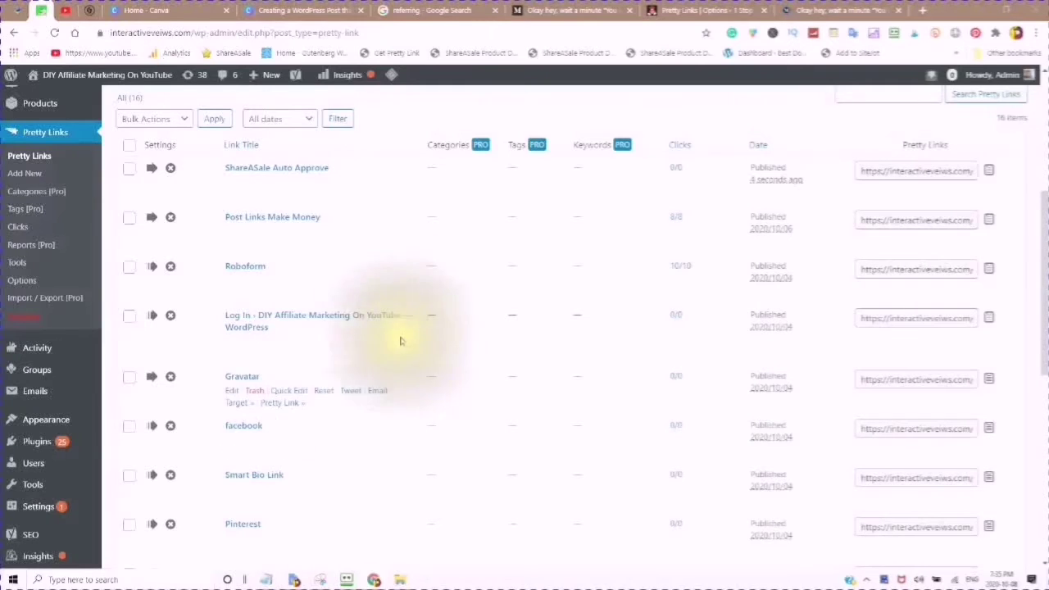
Step: Scroll the Pretty Links list to check the published ShareASale Auto Approve link
scroll(422, 316, "up", 1)
scroll(424, 330, "up", 1)
scroll(426, 336, "down", 3)
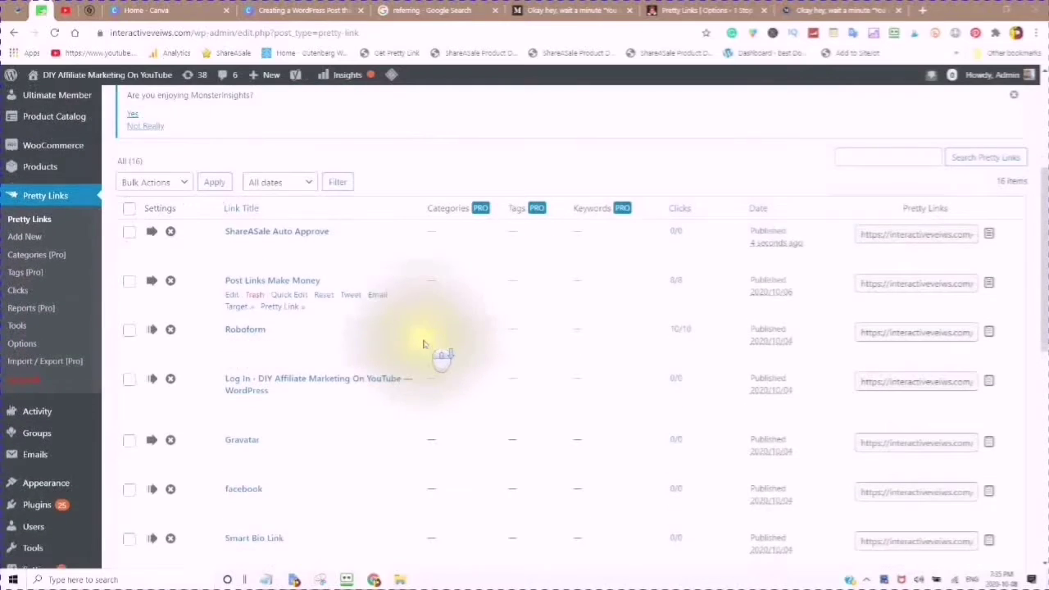
scroll(439, 491, "down", 1)
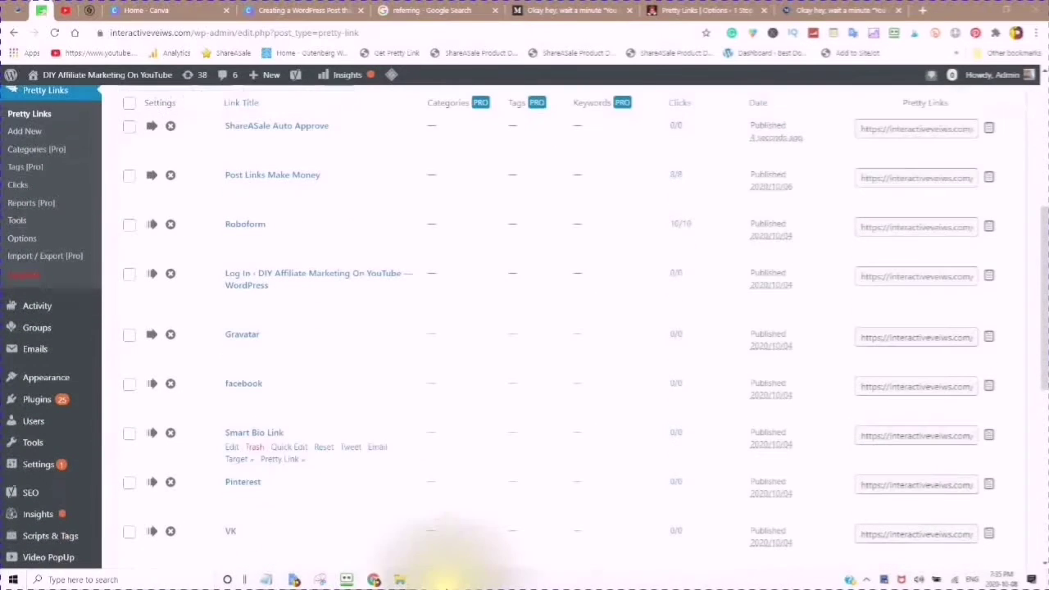
Step: Switch to the second site's Add Plugins page and search the directory for 'pretty links'
left_click(399, 580)
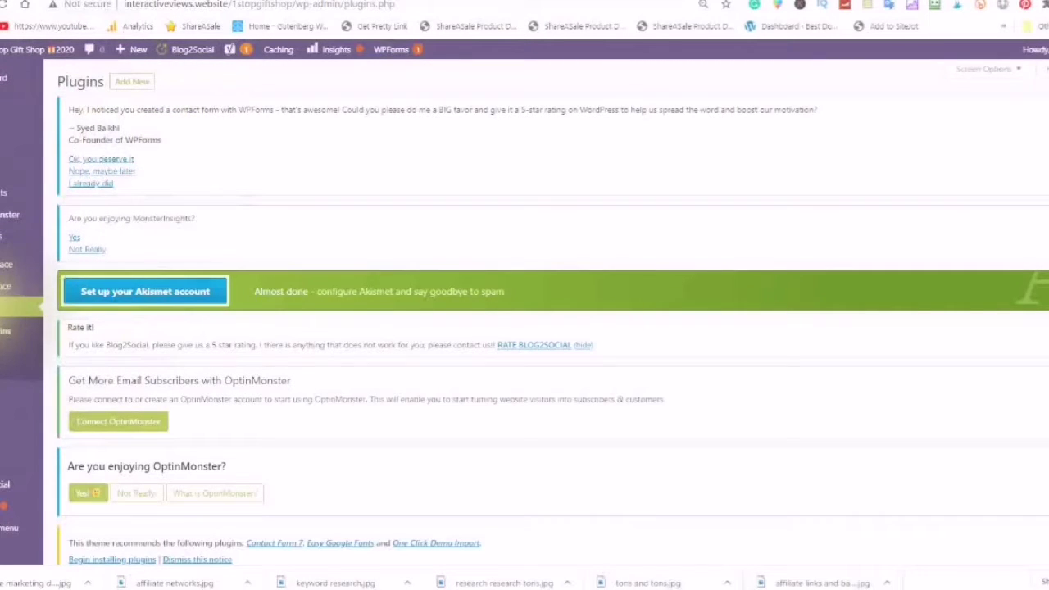
left_click(130, 85)
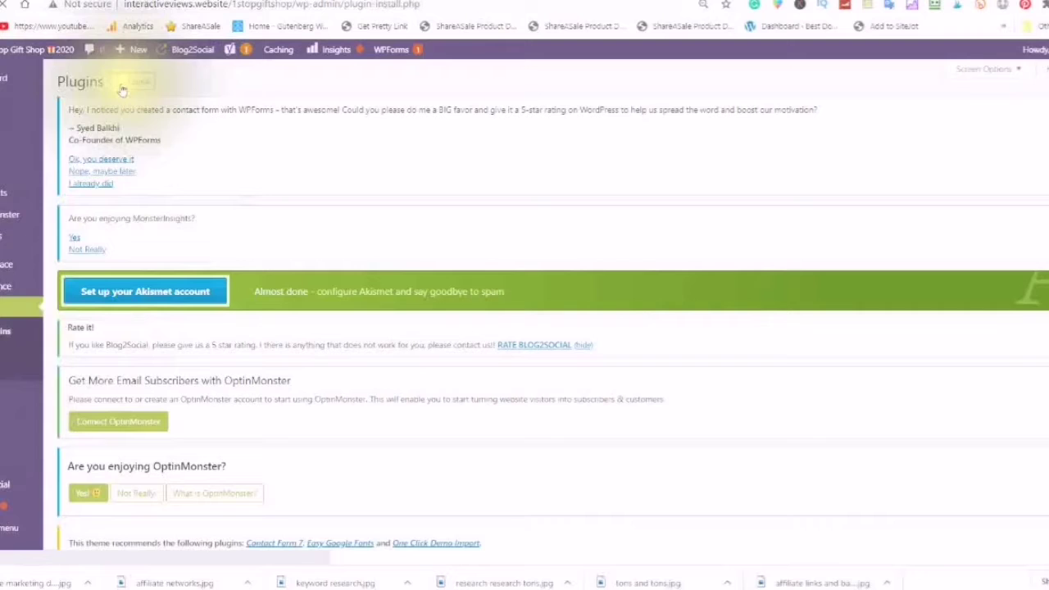
left_click(124, 85)
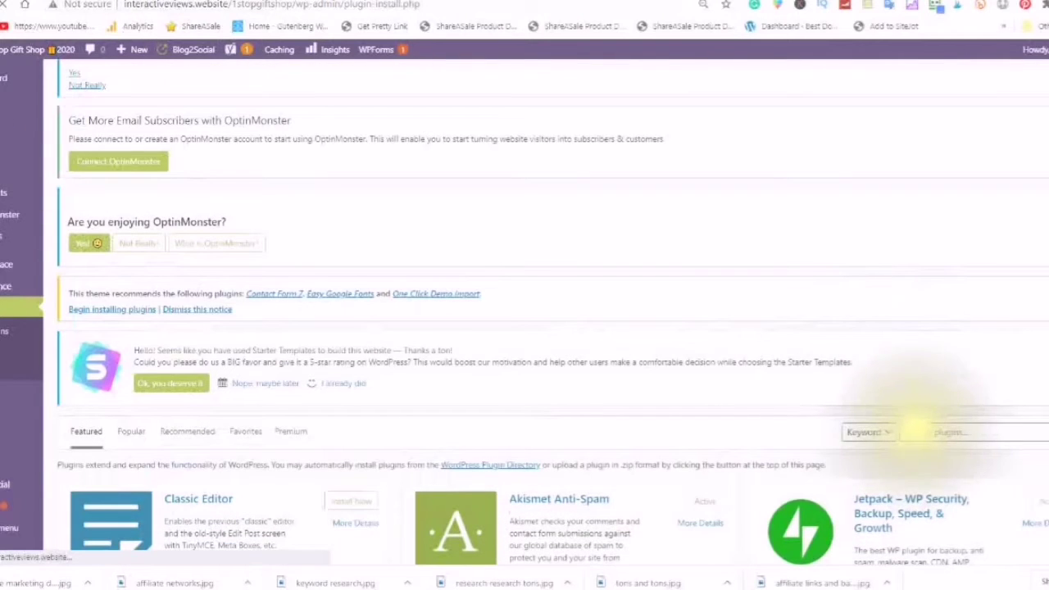
left_click(914, 432)
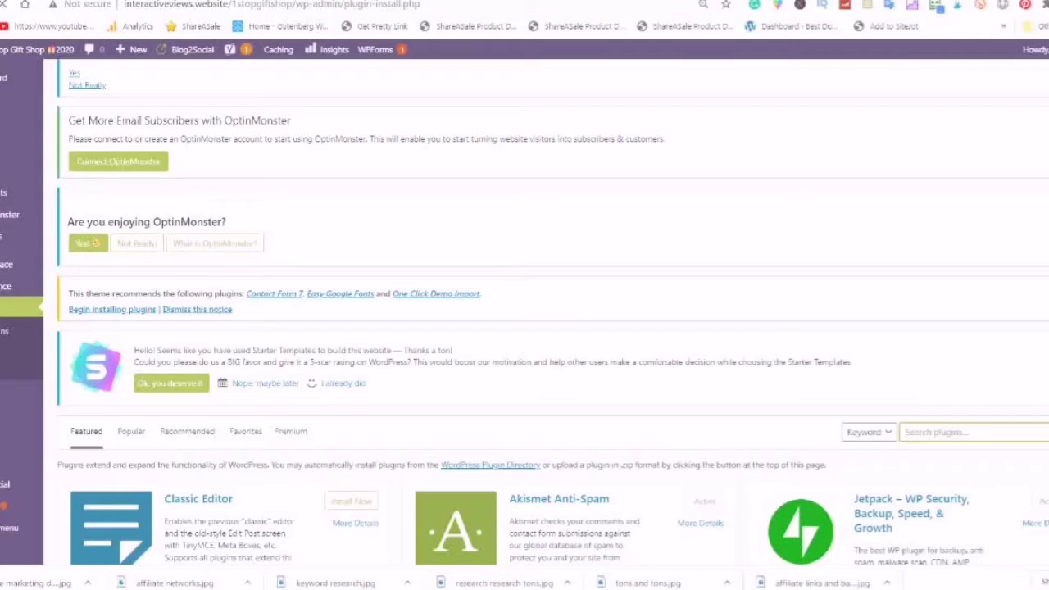
type("pretty links")
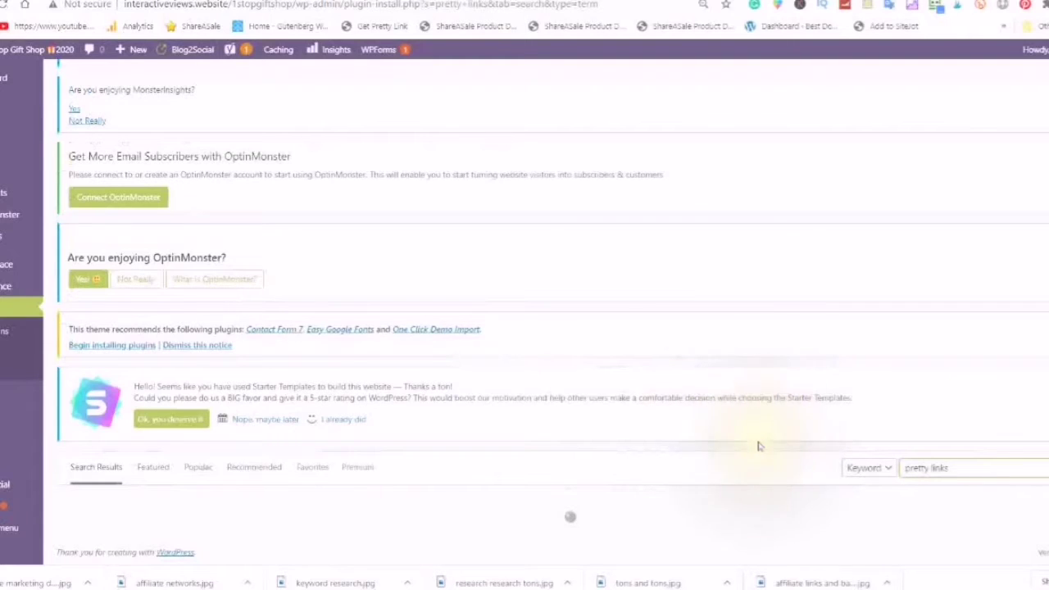
Step: Scroll to the Pretty Links result, install it, then activate it
scroll(759, 447, "down", 1)
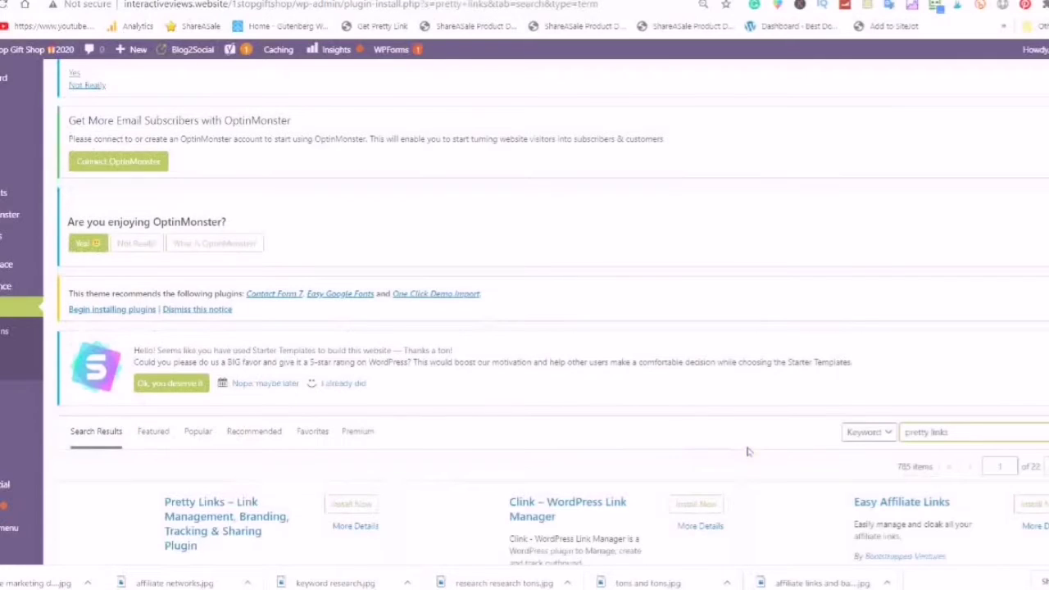
scroll(747, 452, "down", 1)
scroll(748, 457, "down", 3)
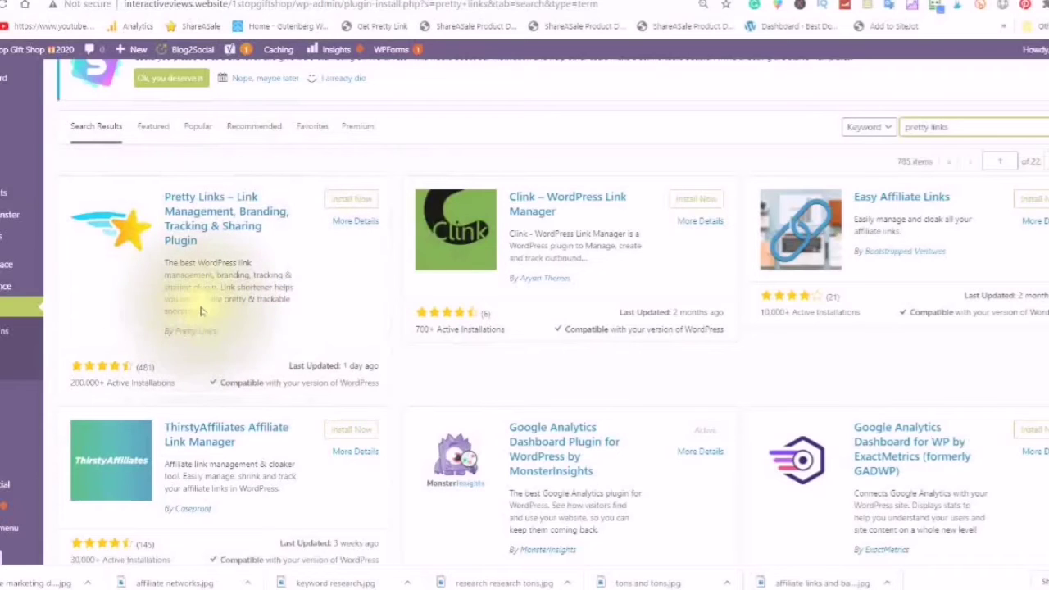
left_click(344, 206)
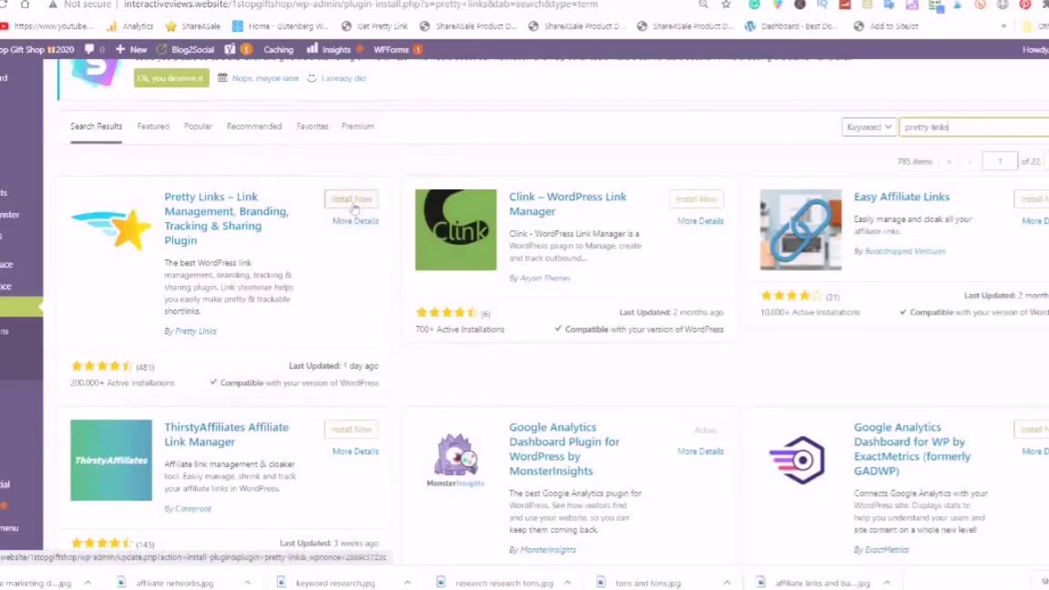
left_click(353, 204)
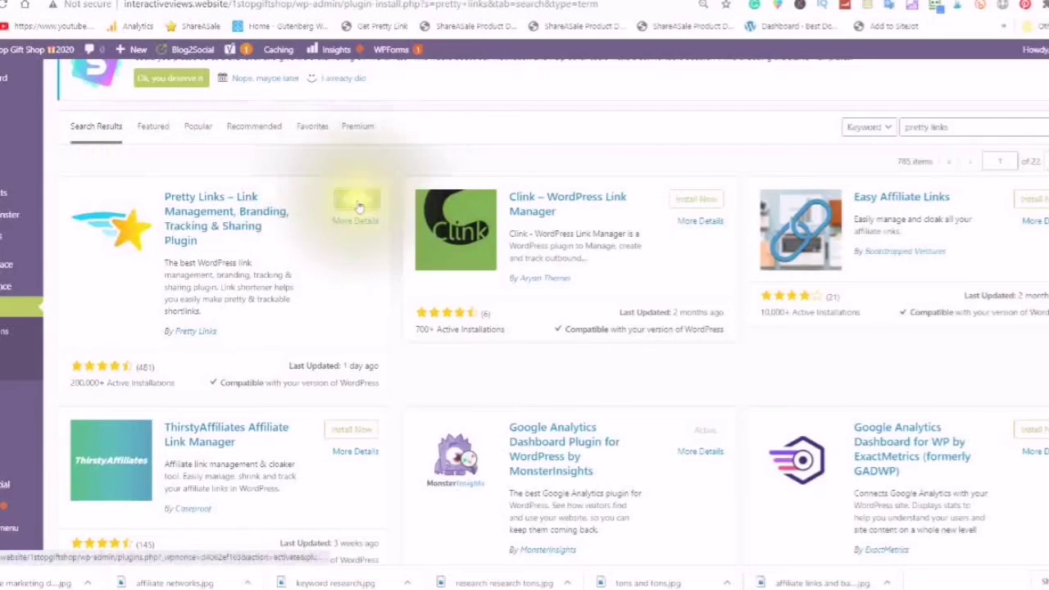
left_click(358, 205)
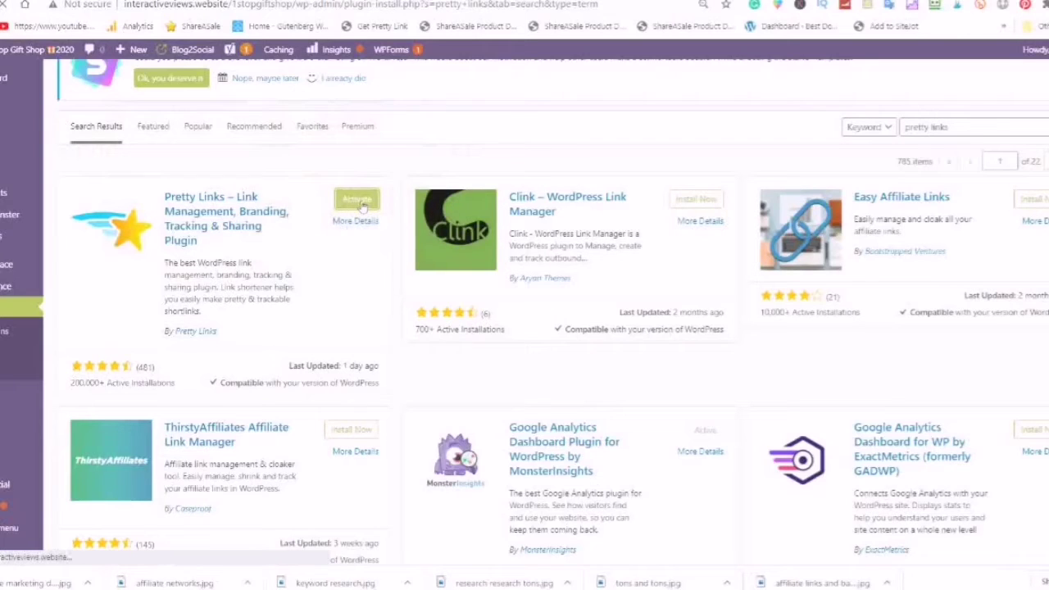
left_click(363, 206)
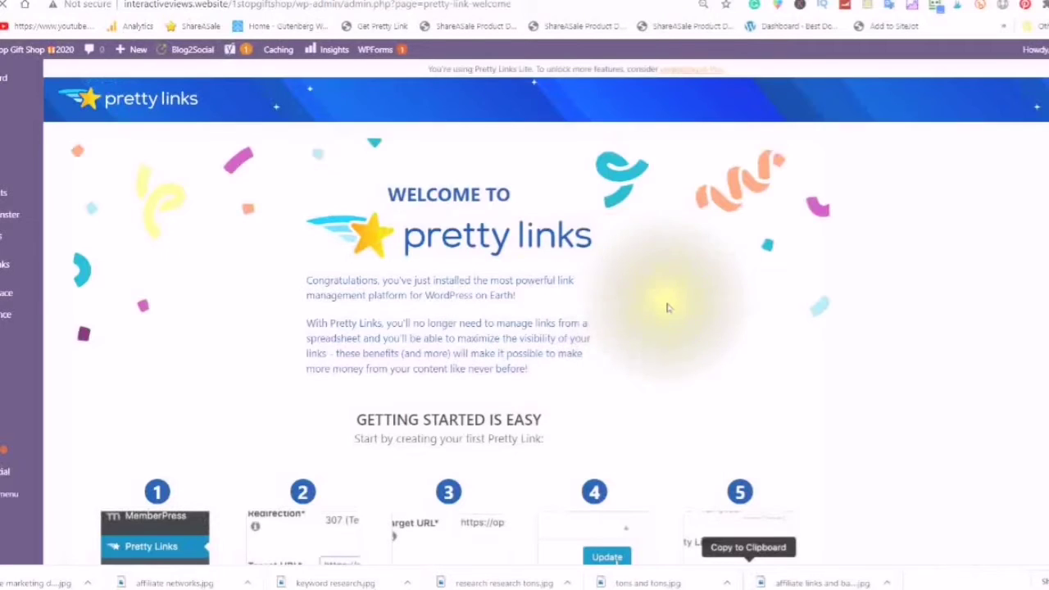
Step: Scroll through the Pretty Links welcome page and its five-step getting-started guide
scroll(672, 344, "down", 2)
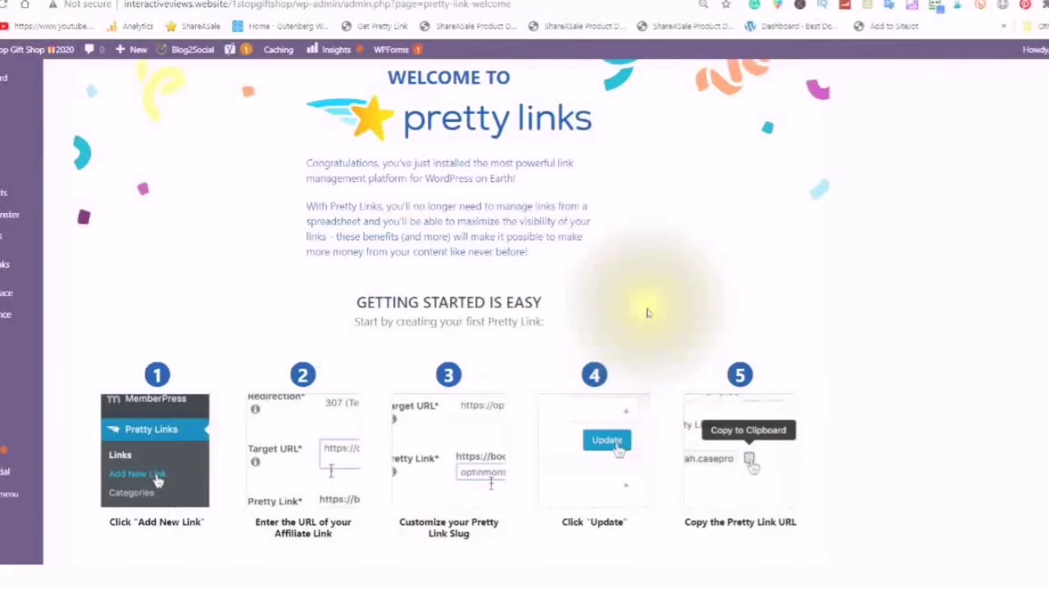
scroll(655, 336, "up", 1)
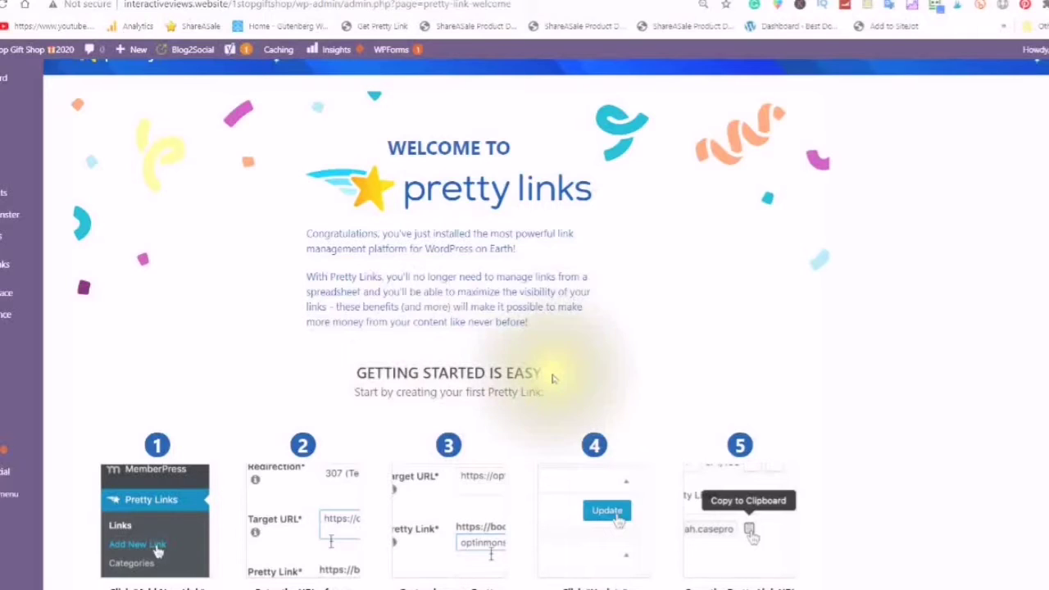
scroll(574, 357, "down", 2)
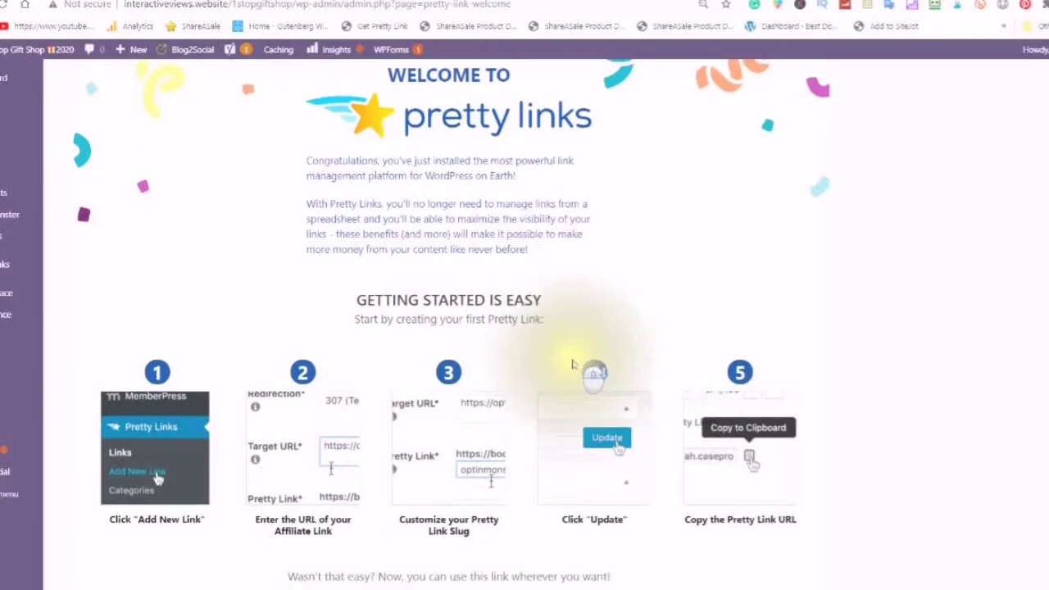
scroll(572, 369, "down", 1)
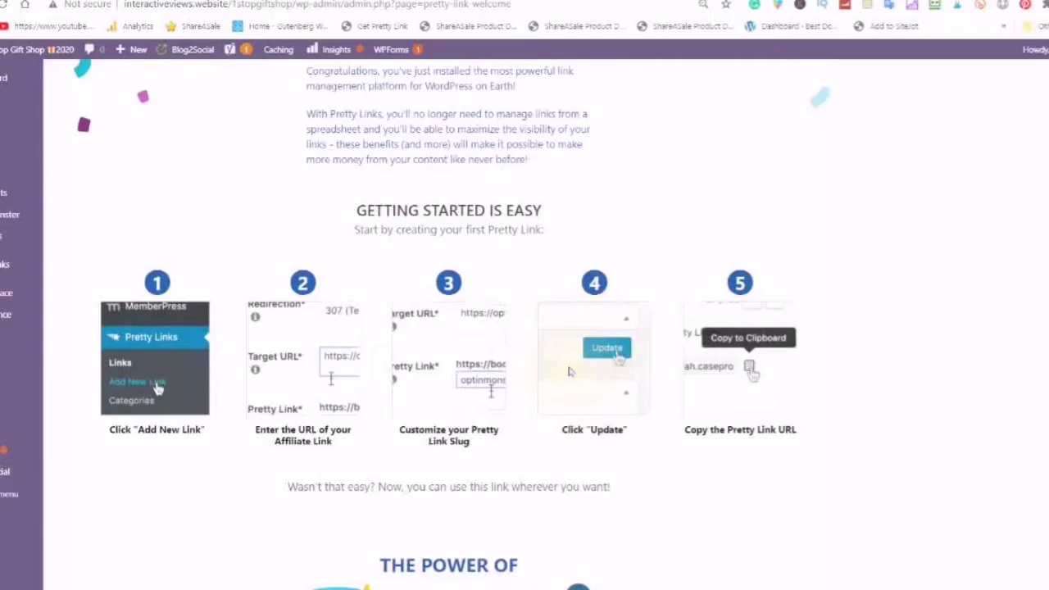
scroll(572, 369, "up", 1)
scroll(597, 339, "up", 3)
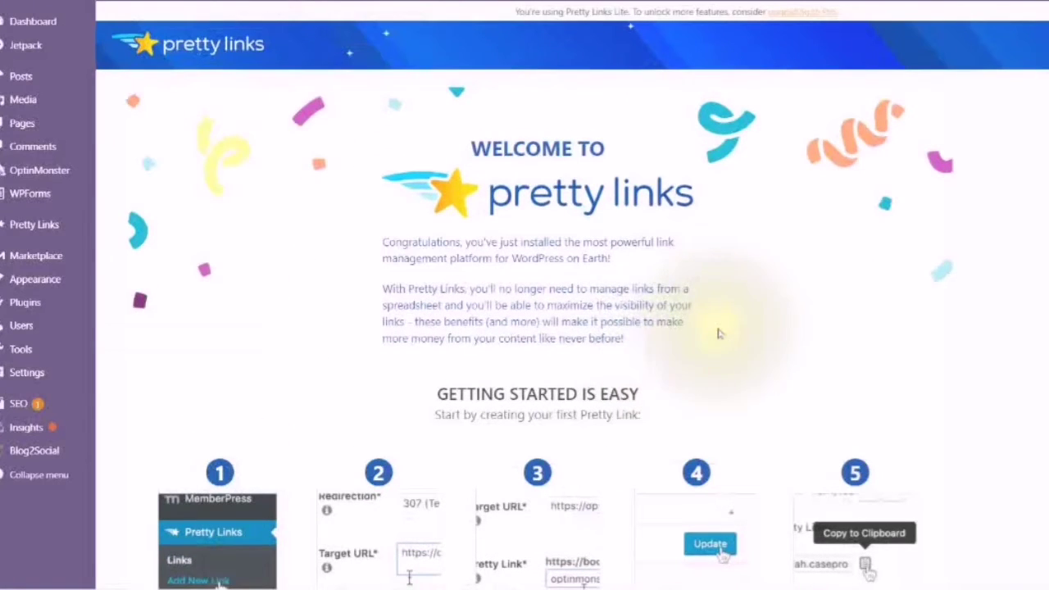
Step: Go to Plugins > Installed Plugins and scroll to the active Pretty Links 3.2.1 row
mouse_move(21, 305)
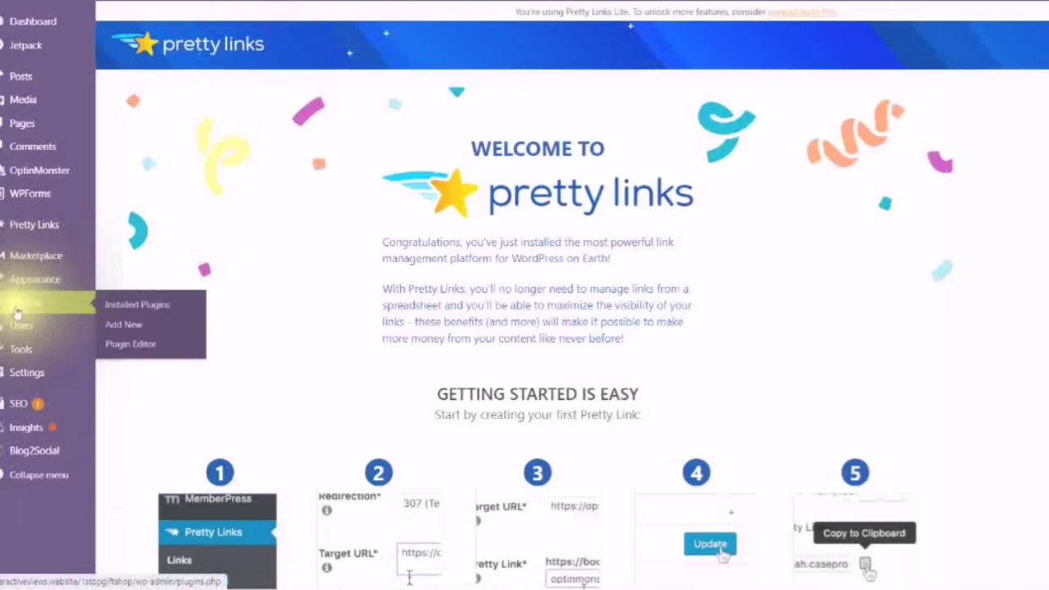
left_click(134, 310)
left_click(131, 311)
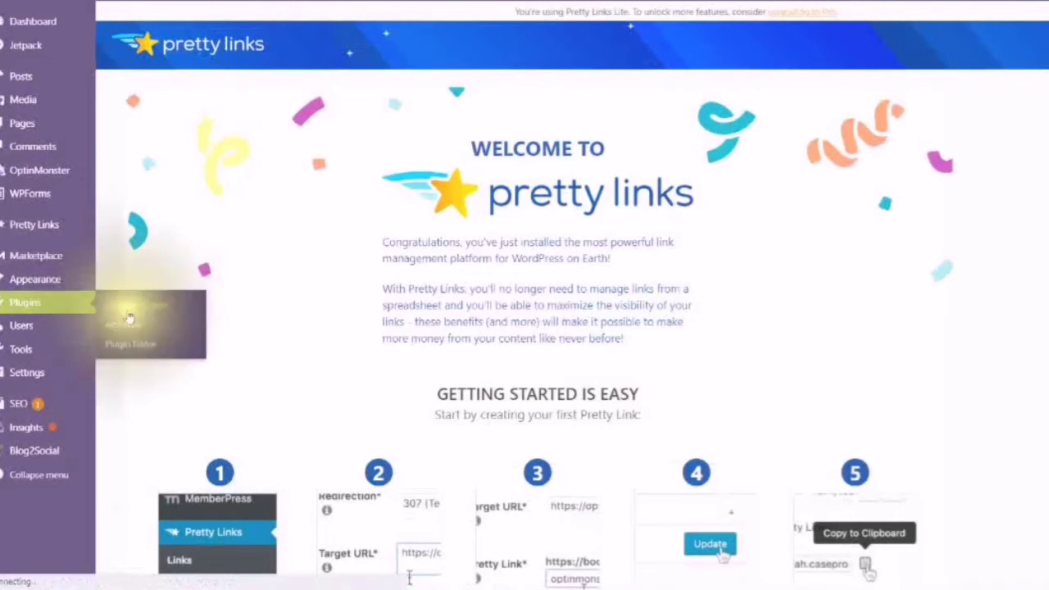
left_click(134, 314)
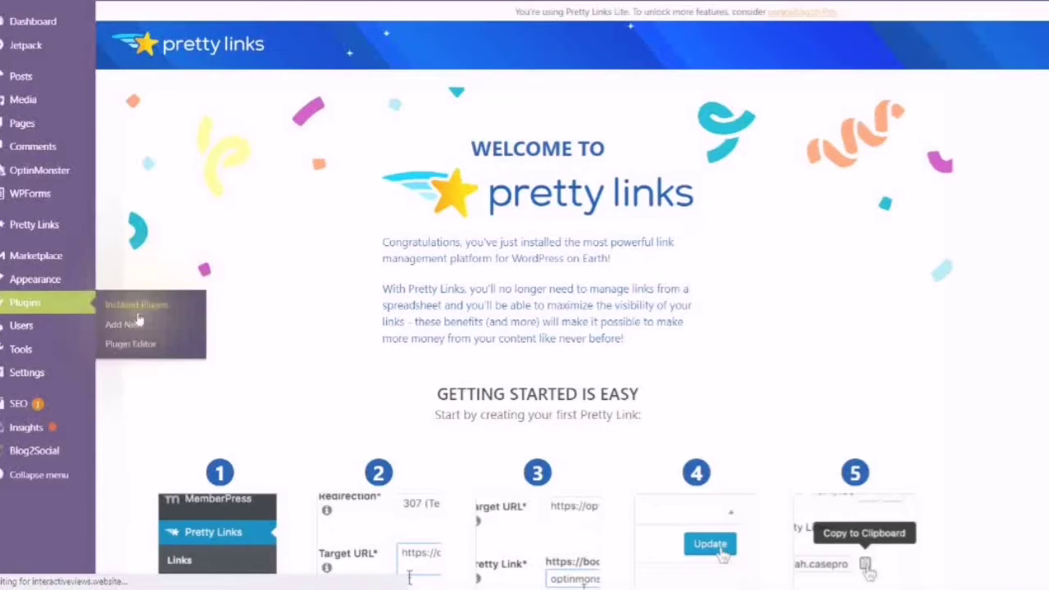
left_click(135, 315)
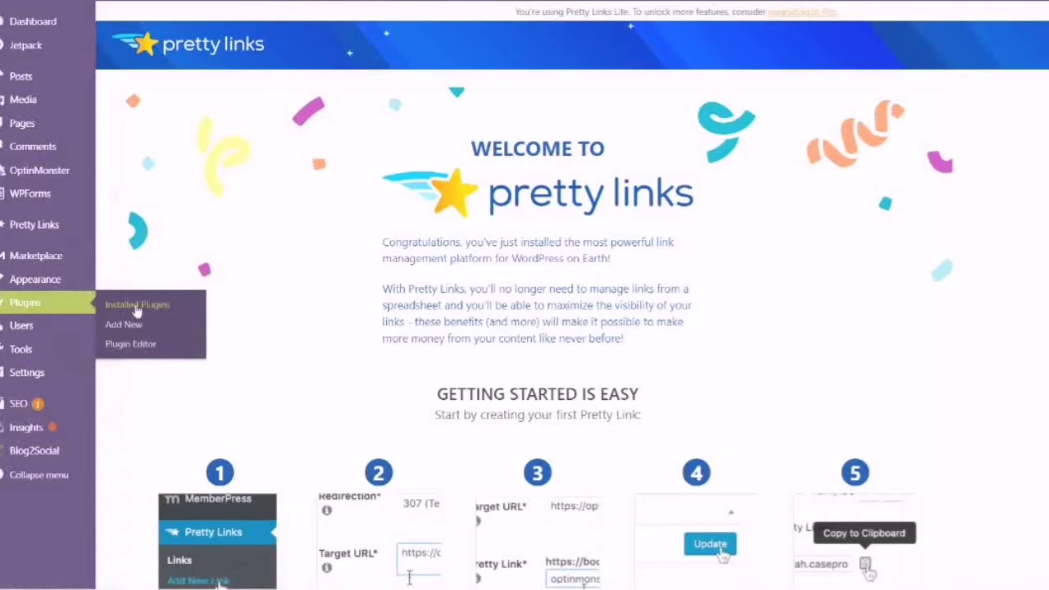
scroll(289, 381, "down", 2)
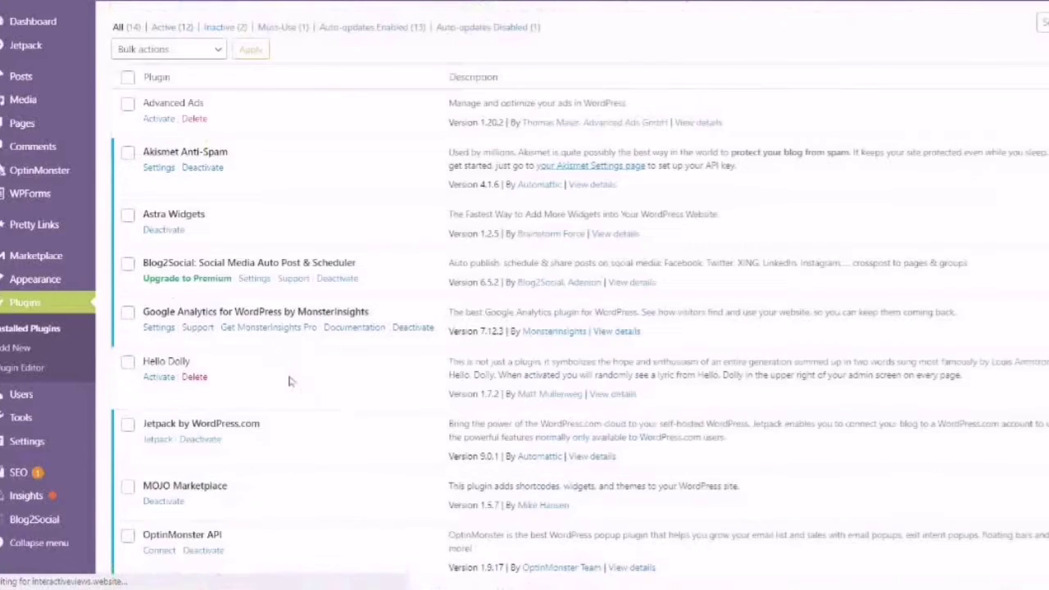
scroll(288, 381, "down", 3)
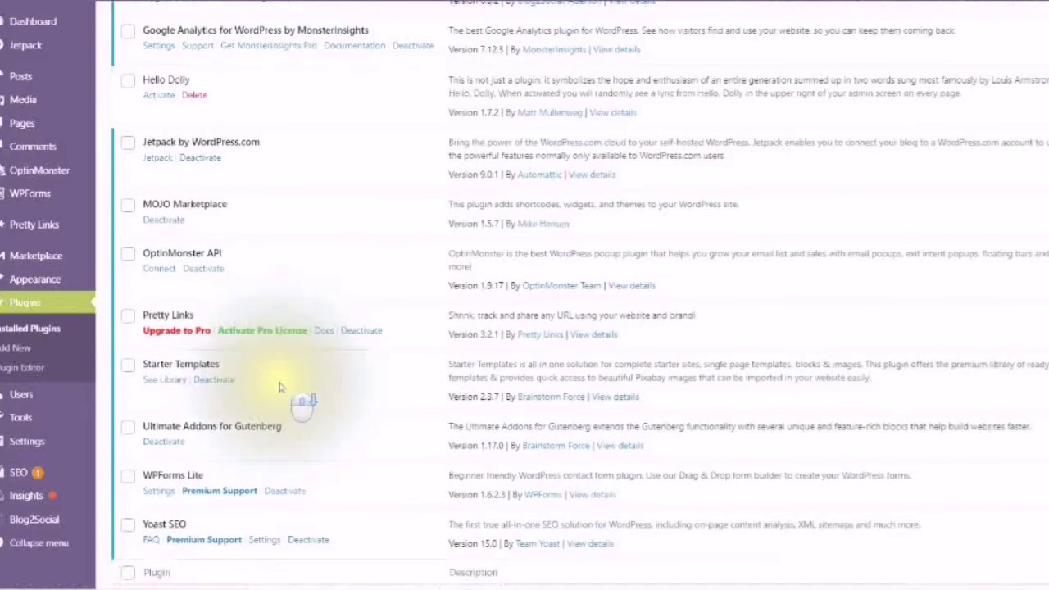
scroll(144, 355, "down", 1)
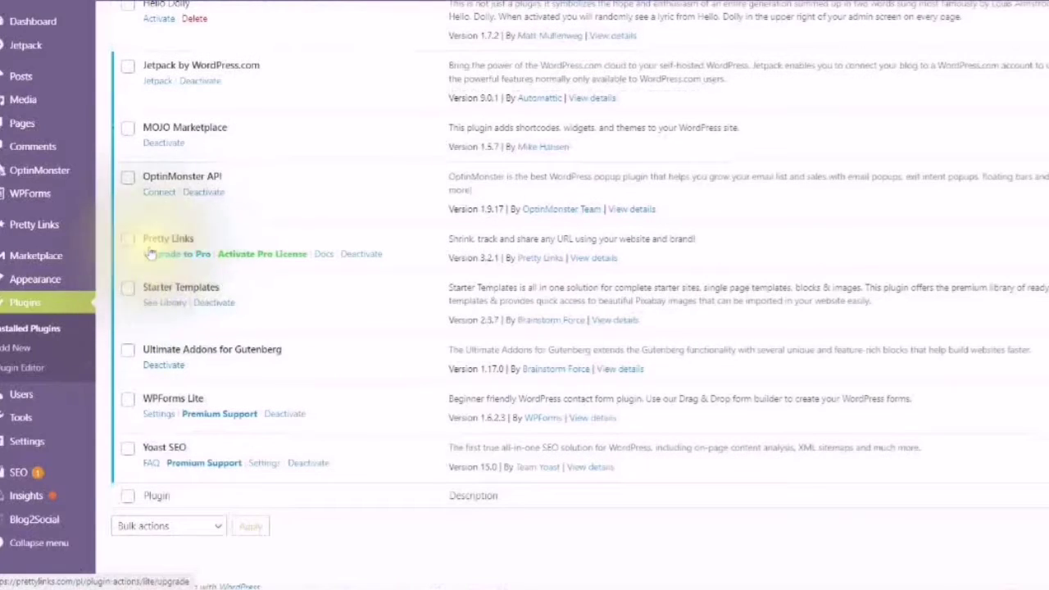
Step: Try the Pretty Links Pro upgrade link in the plugin's row
left_click(150, 253)
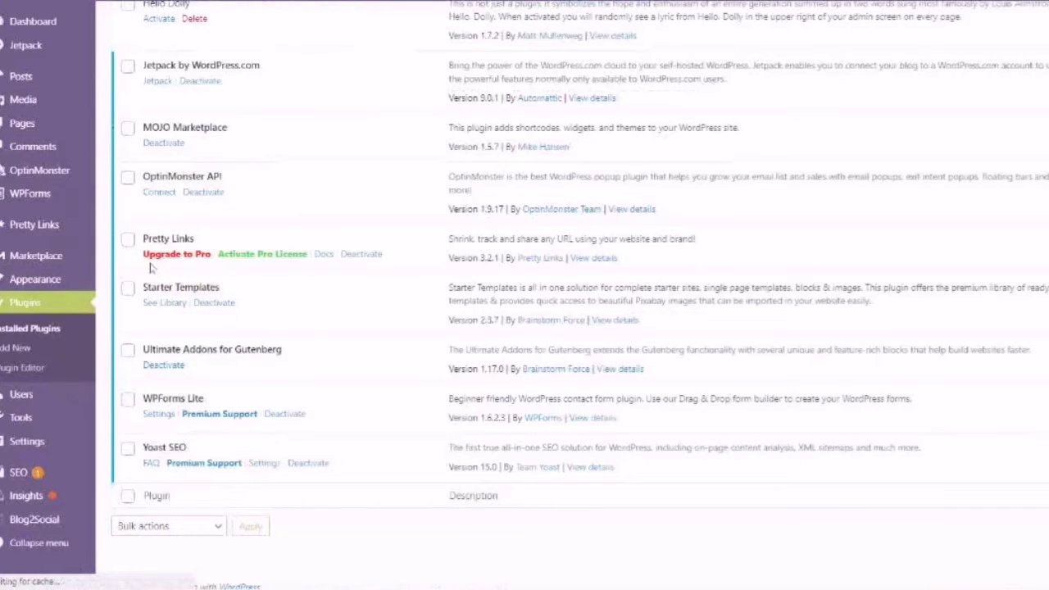
left_click(150, 259)
left_click(153, 259)
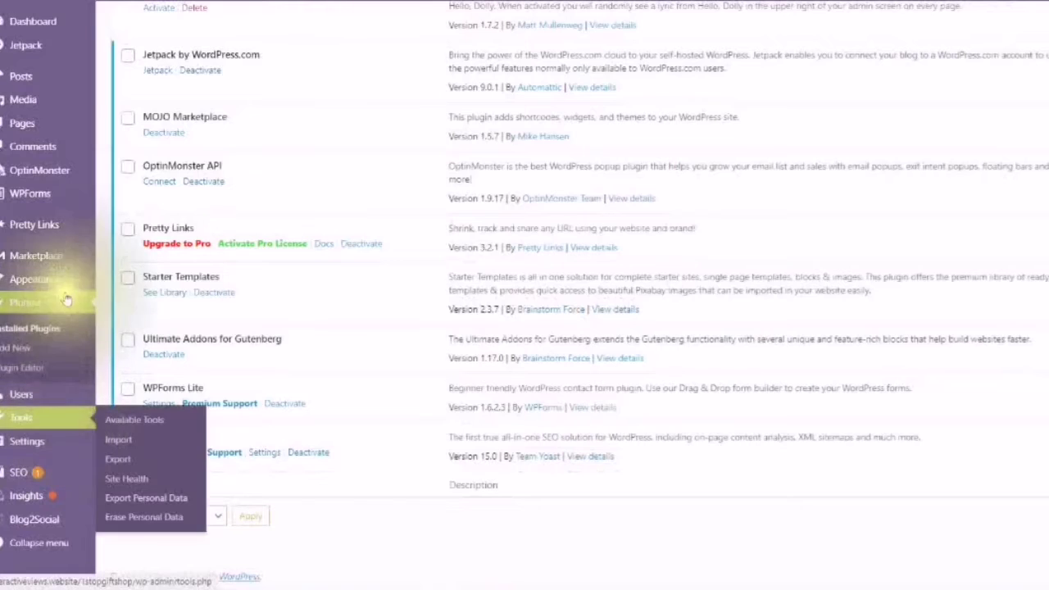
left_click(11, 335)
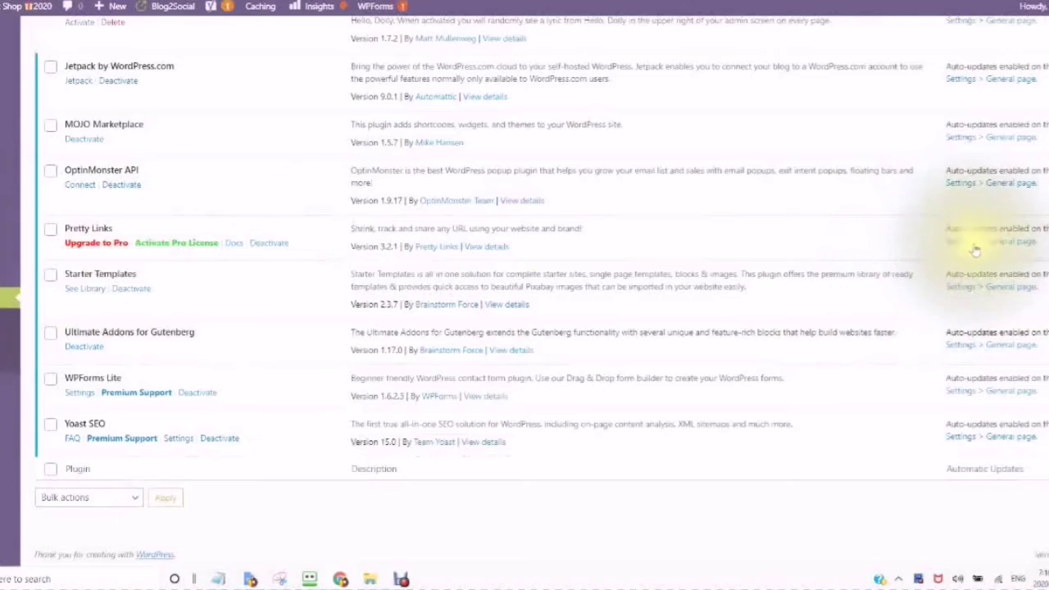
Step: Go to Settings > General, showing the site title '1 Stop Gift Shop 2020'
left_click(967, 247)
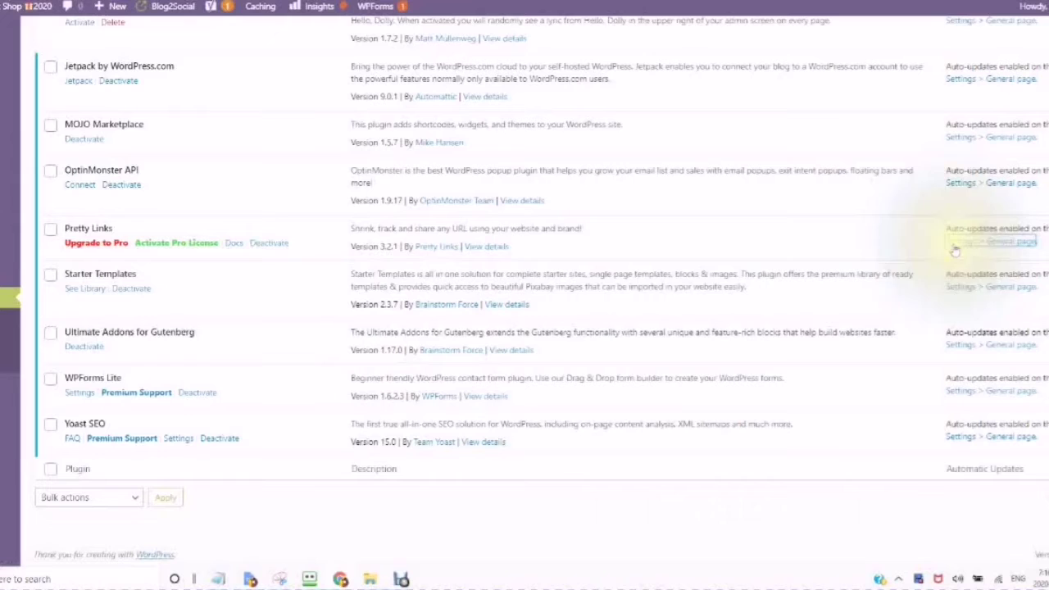
left_click(954, 245)
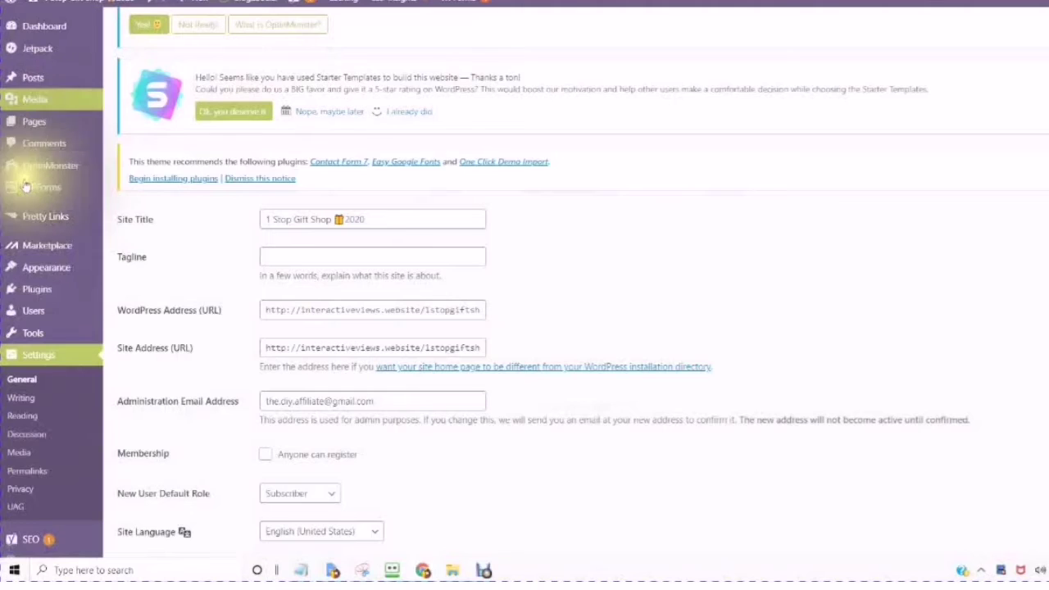
Step: Go to Pretty Links > Pretty Links and scroll the still-empty link list
mouse_move(33, 227)
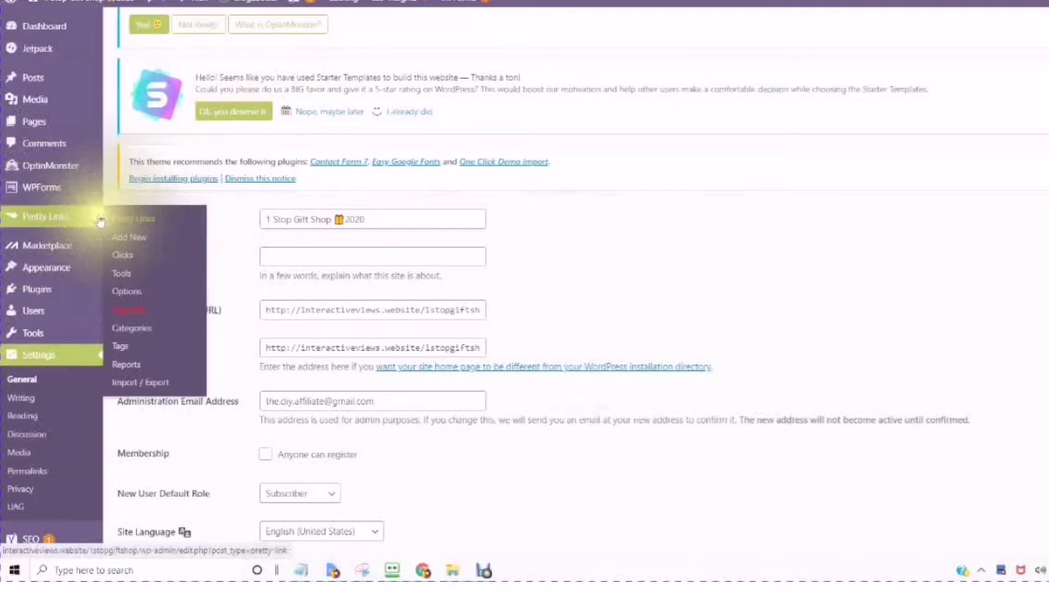
left_click(119, 262)
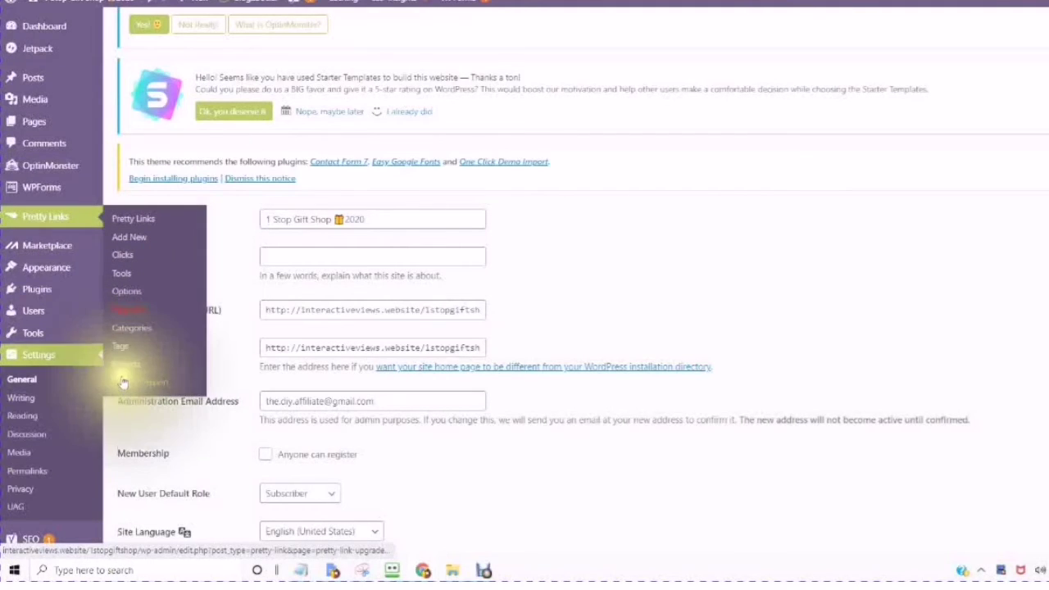
left_click(126, 221)
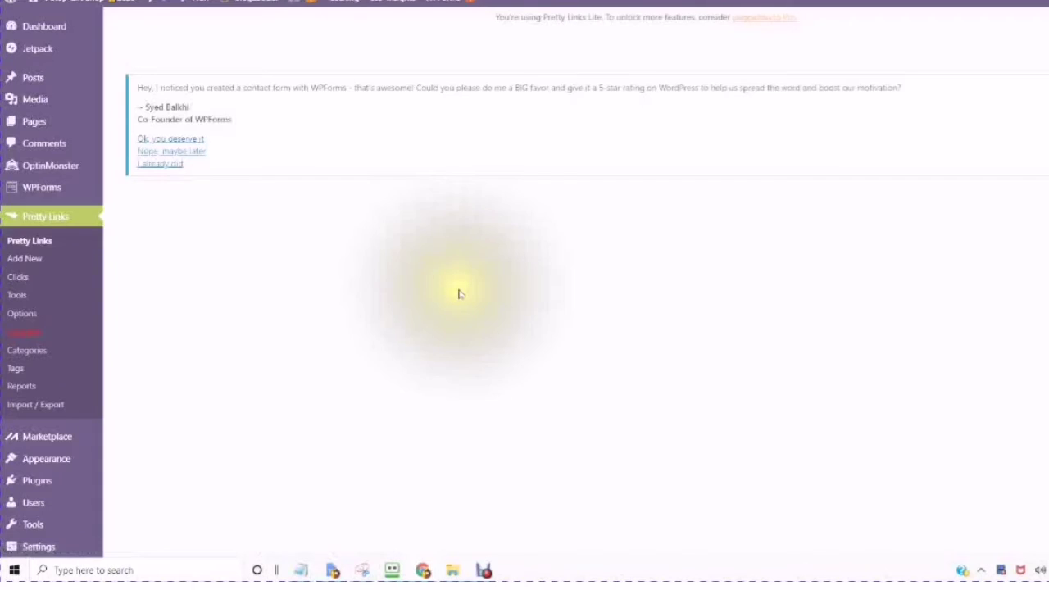
scroll(433, 293, "down", 3)
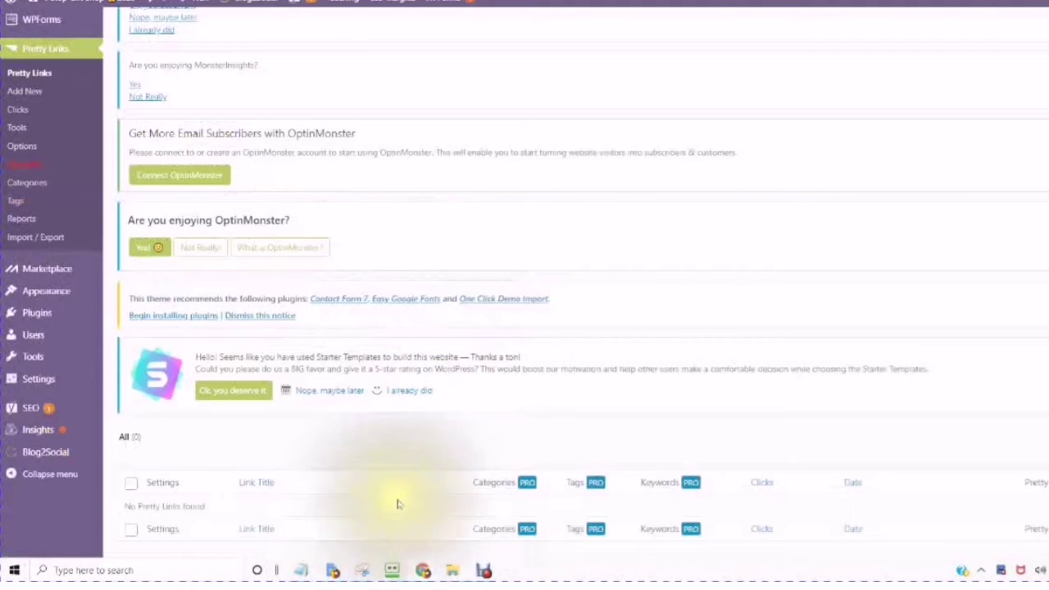
scroll(394, 517, "up", 3)
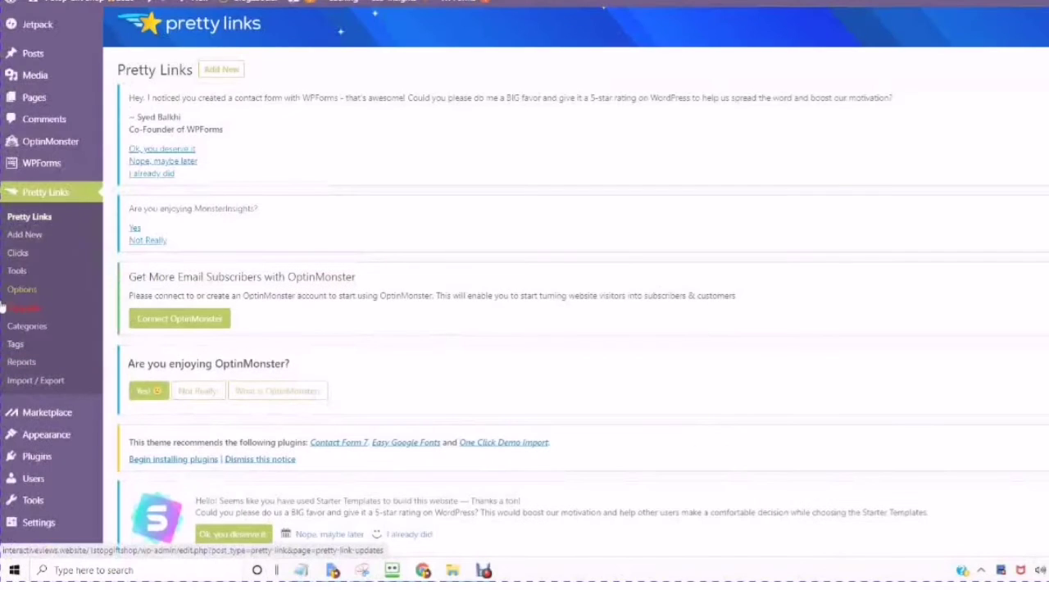
Step: In Pretty Links Options, set the default redirection to 301 (Permanent)
left_click(22, 298)
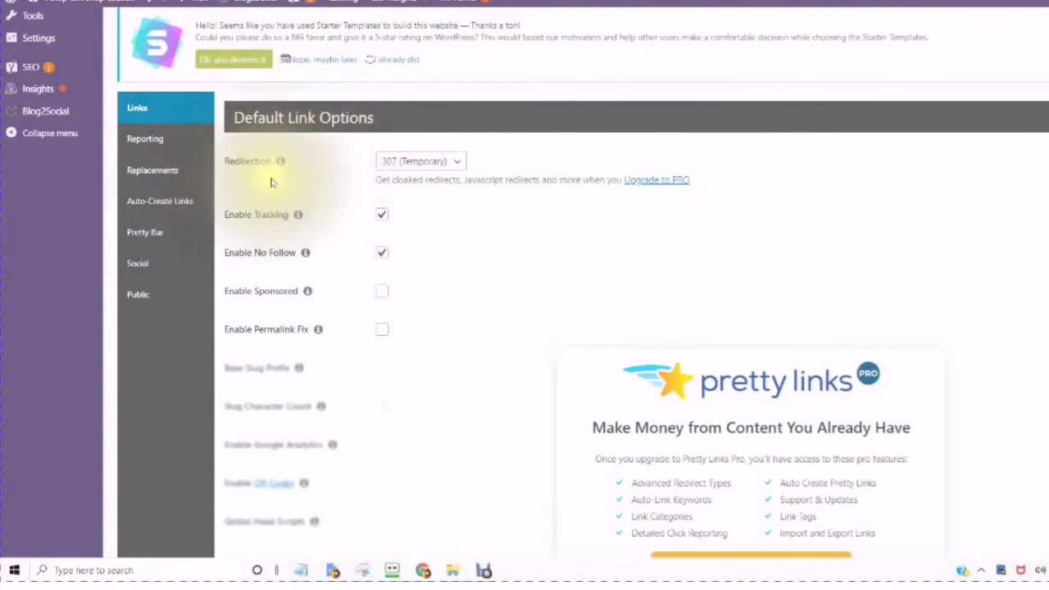
left_click(458, 166)
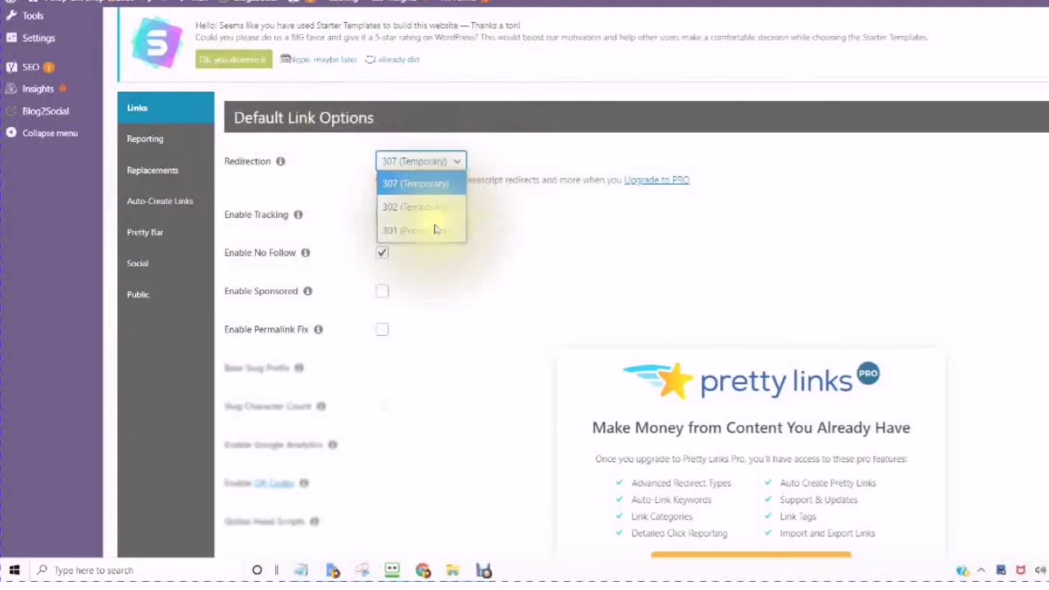
left_click(423, 231)
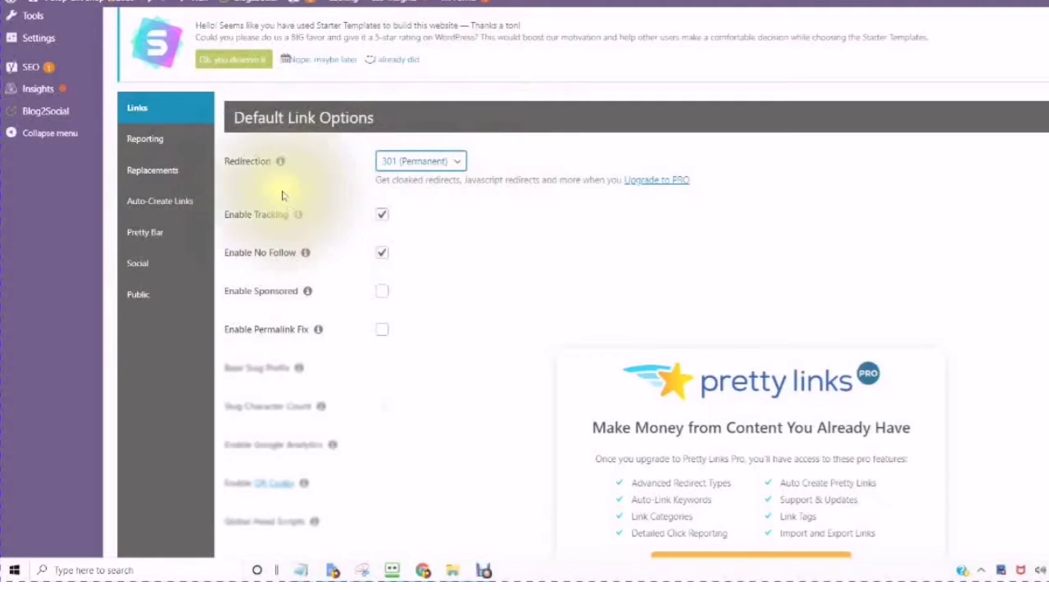
Step: Enable Sponsored and Permalink Fix in the default link options
scroll(357, 226, "down", 2)
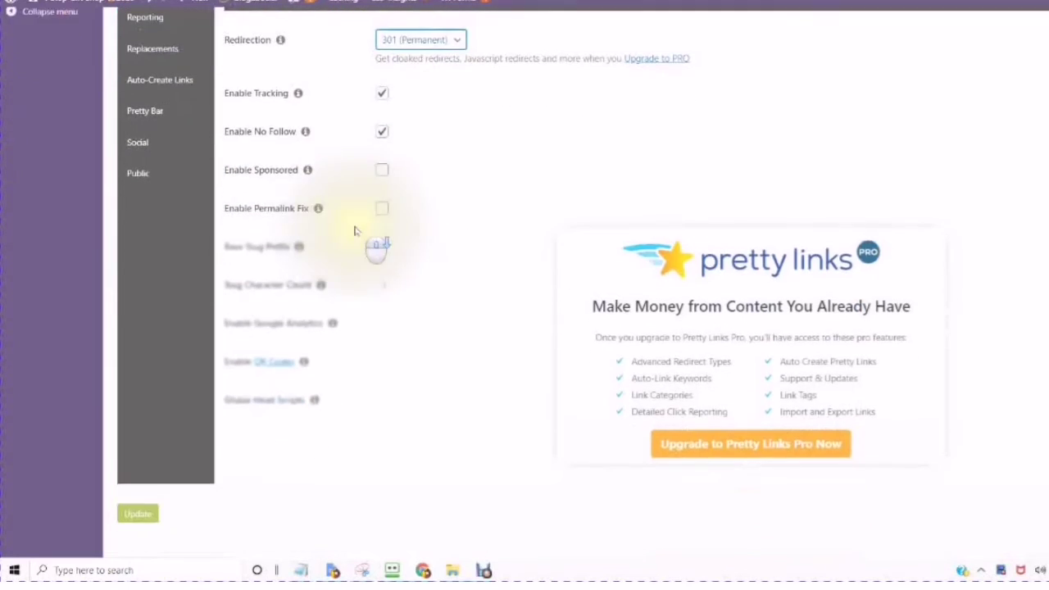
scroll(353, 232, "up", 1)
scroll(350, 233, "down", 1)
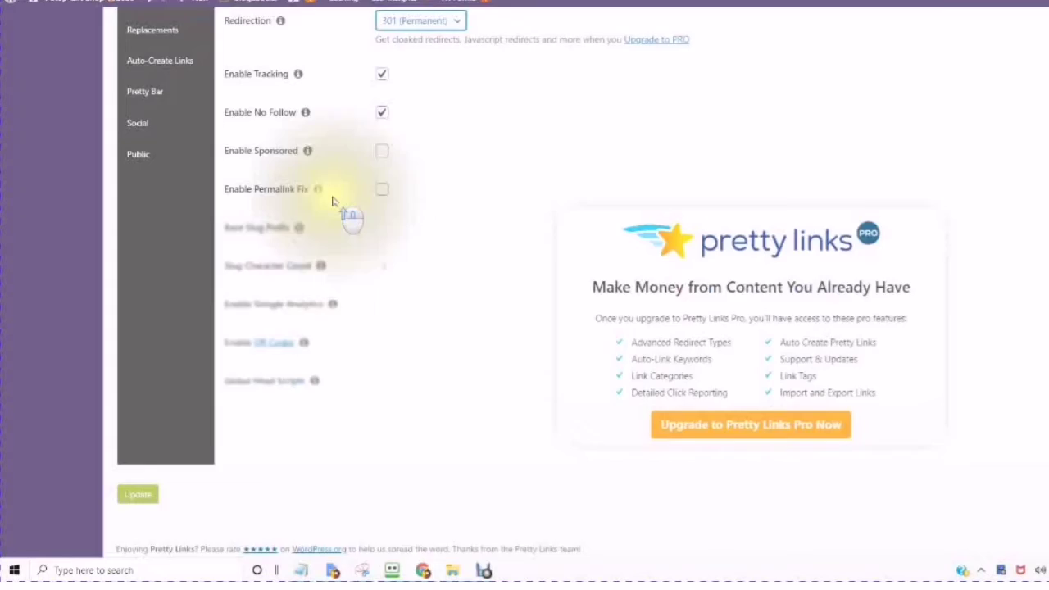
scroll(333, 200, "up", 4)
scroll(328, 205, "down", 3)
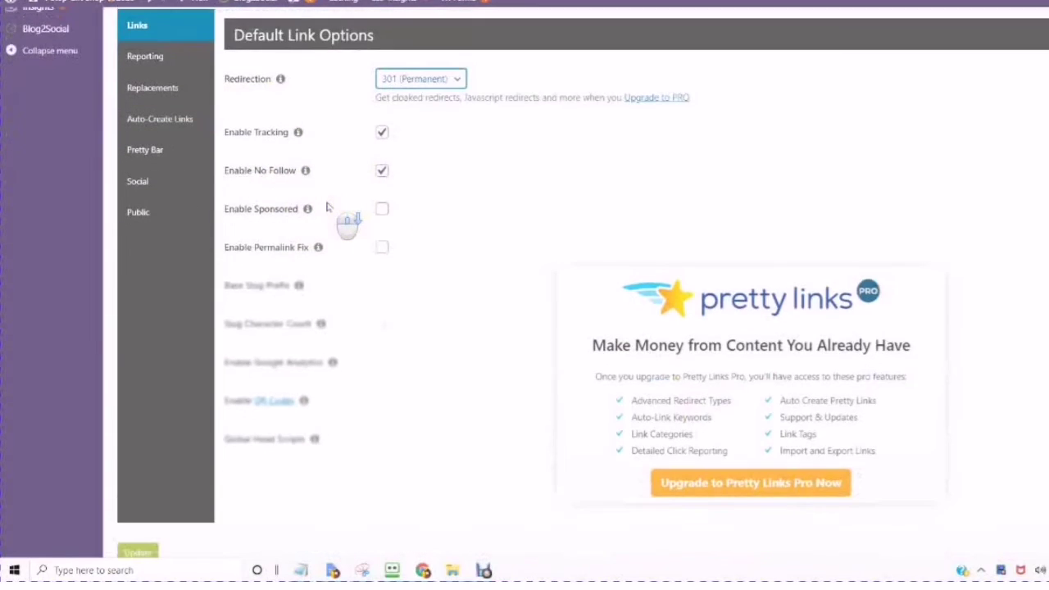
scroll(326, 207, "down", 1)
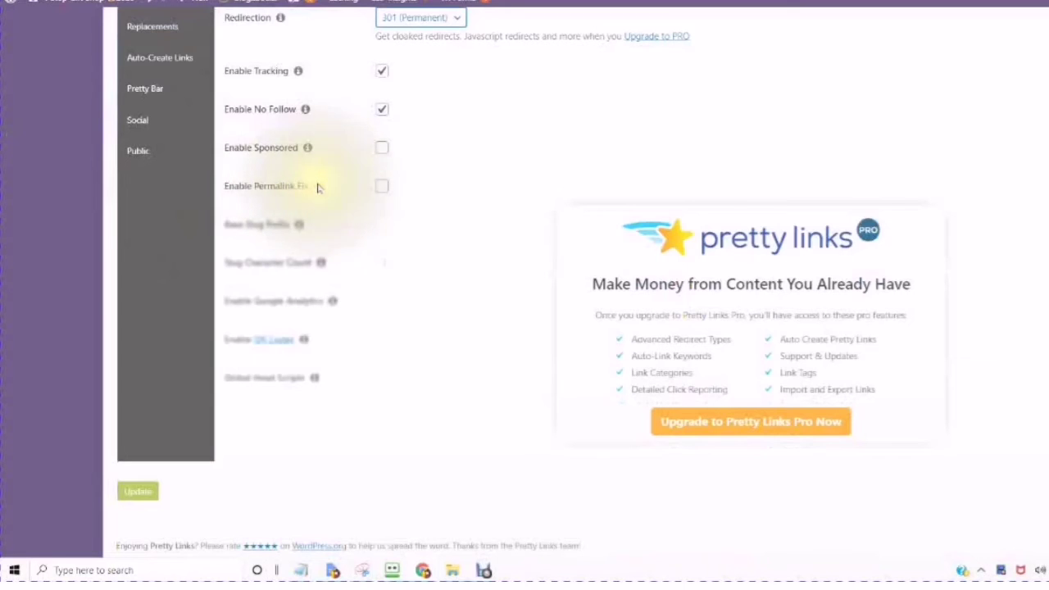
left_click(382, 152)
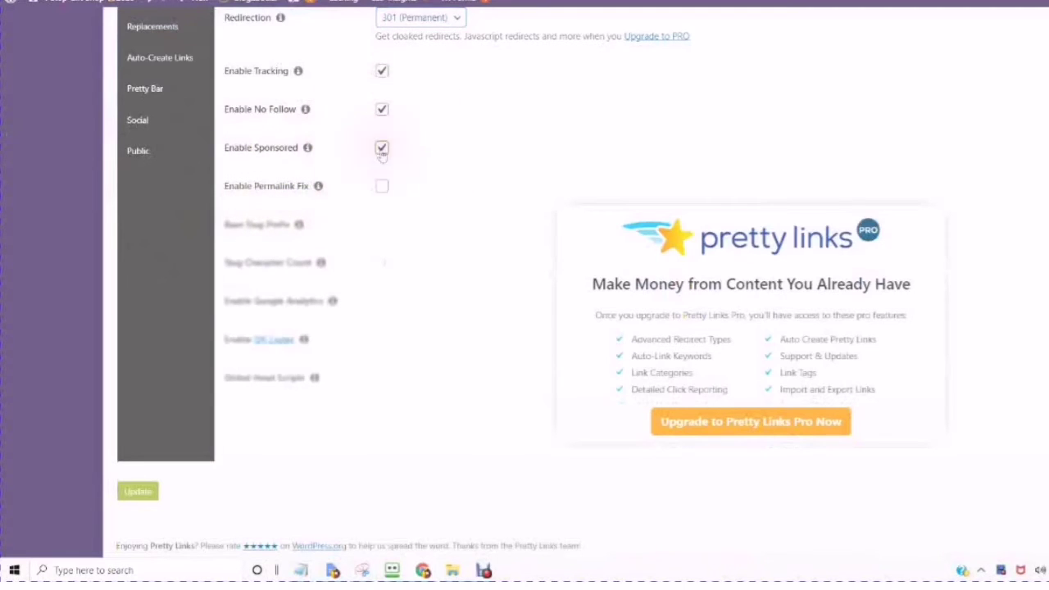
left_click(382, 188)
scroll(349, 172, "up", 3)
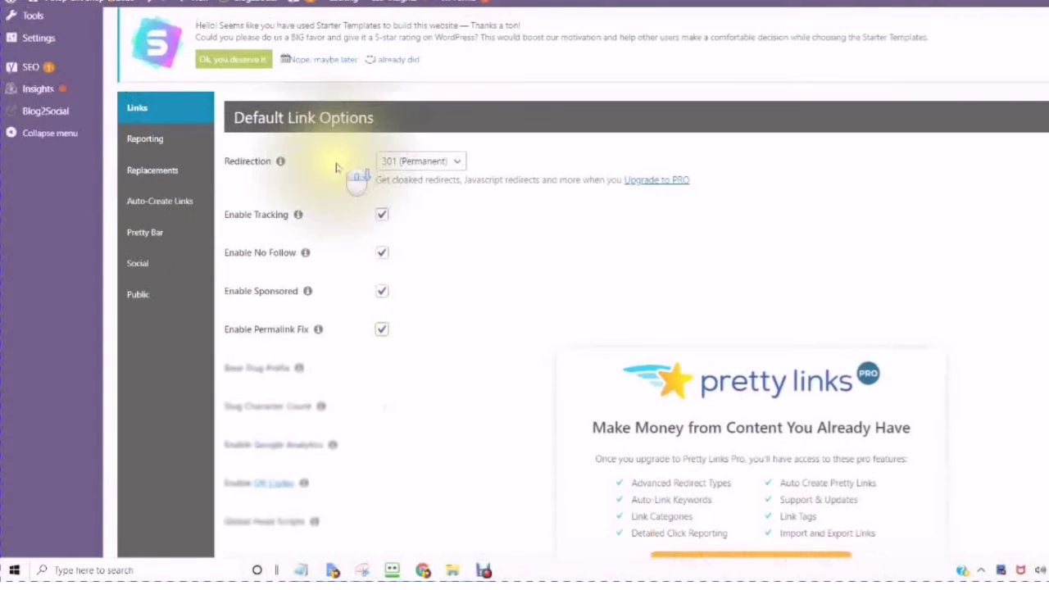
Step: Enable Auto-Trim Clicks on the Reporting tab and read the Filter Robots help
scroll(350, 181, "down", 2)
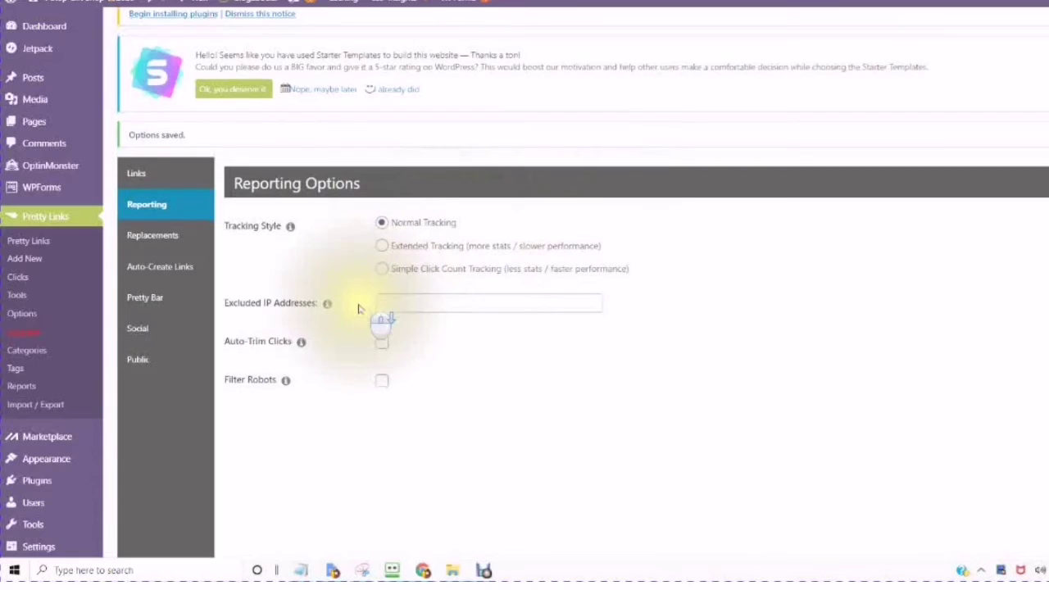
scroll(358, 304, "down", 2)
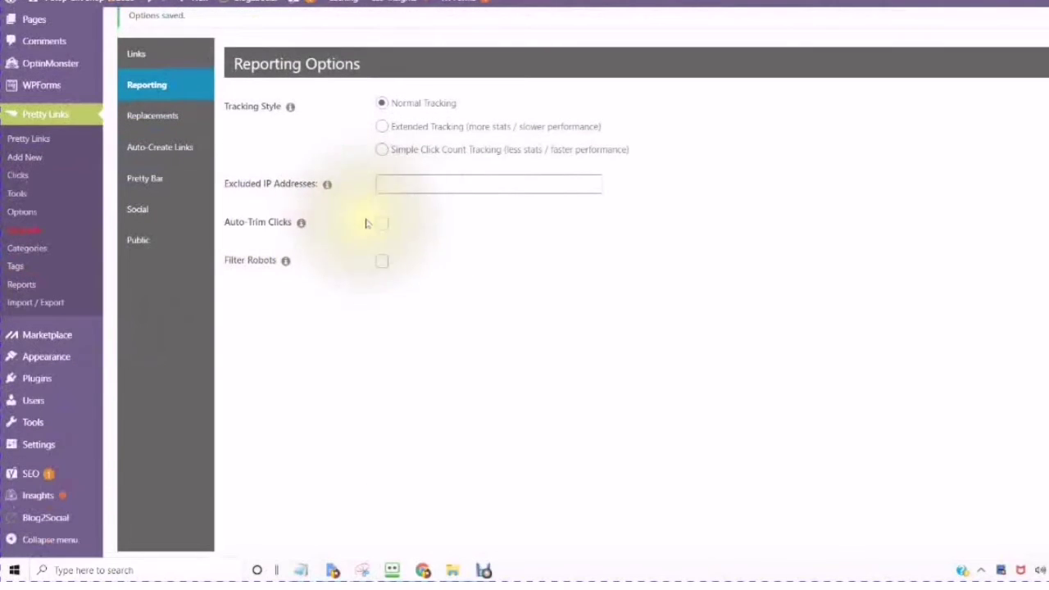
left_click(381, 224)
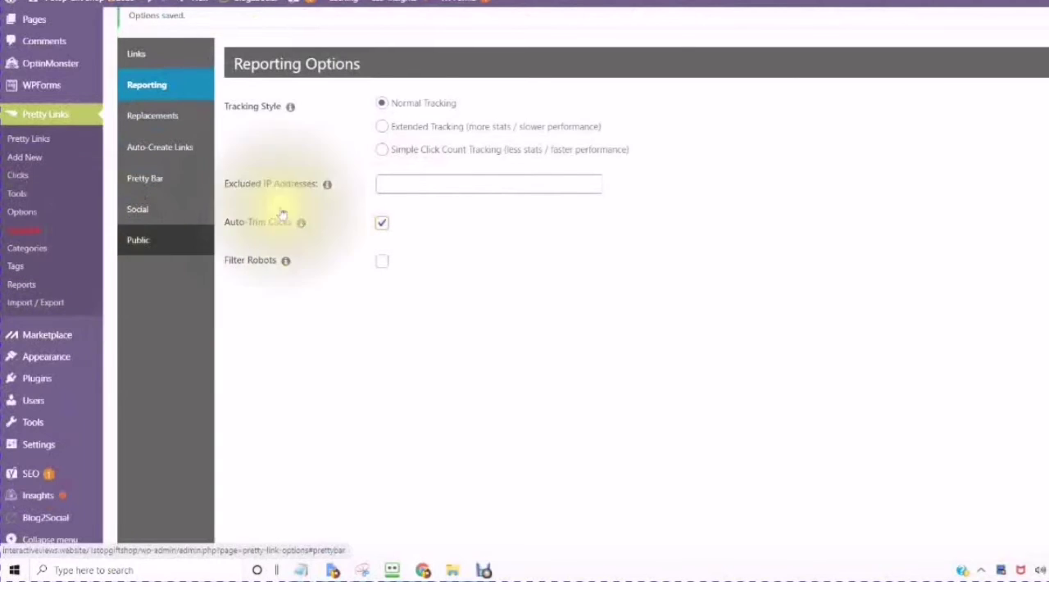
left_click(286, 261)
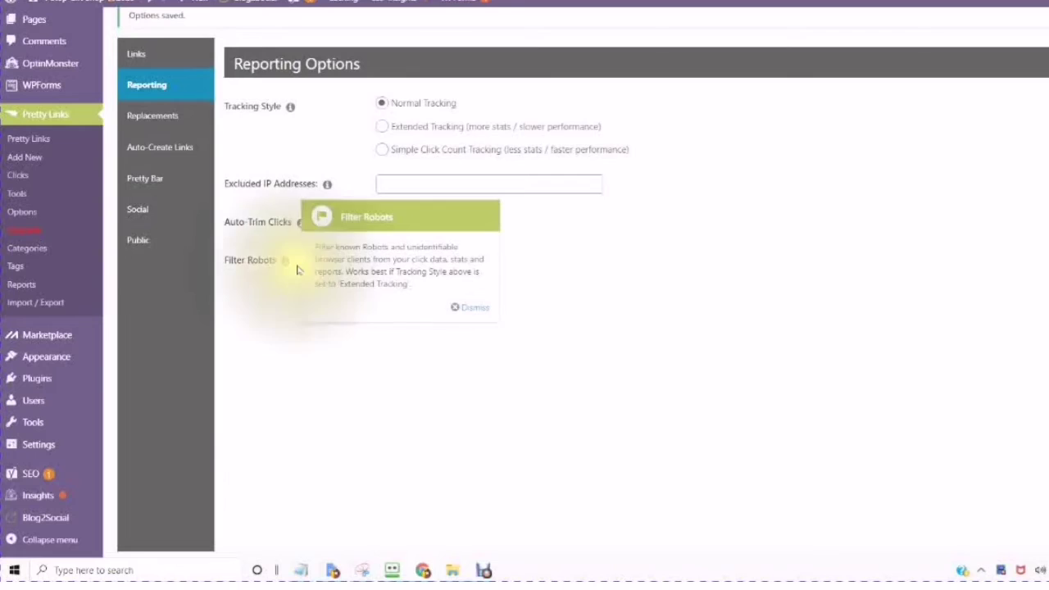
left_click(287, 275)
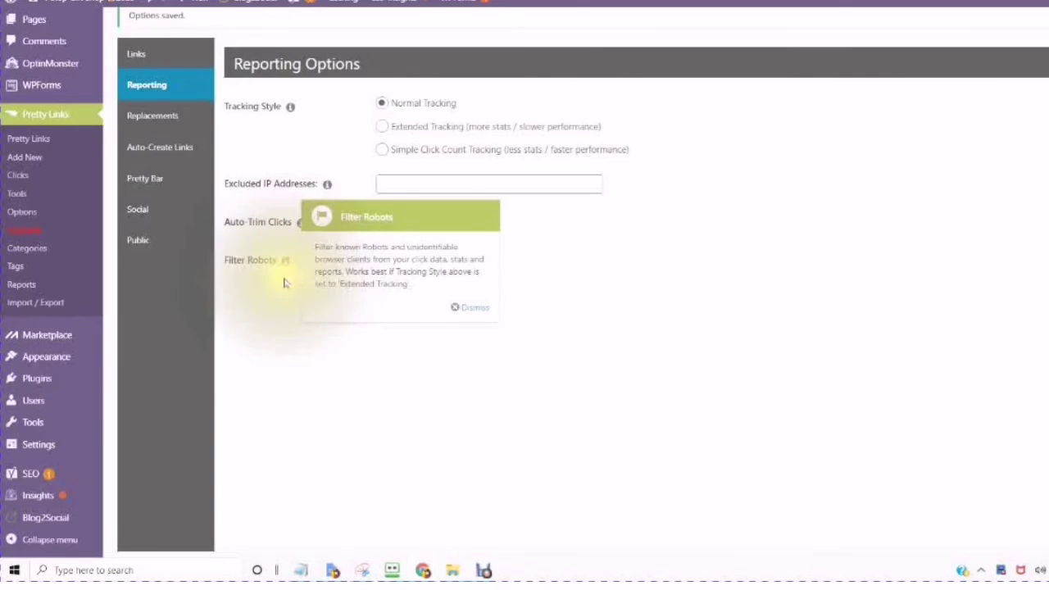
left_click(282, 318)
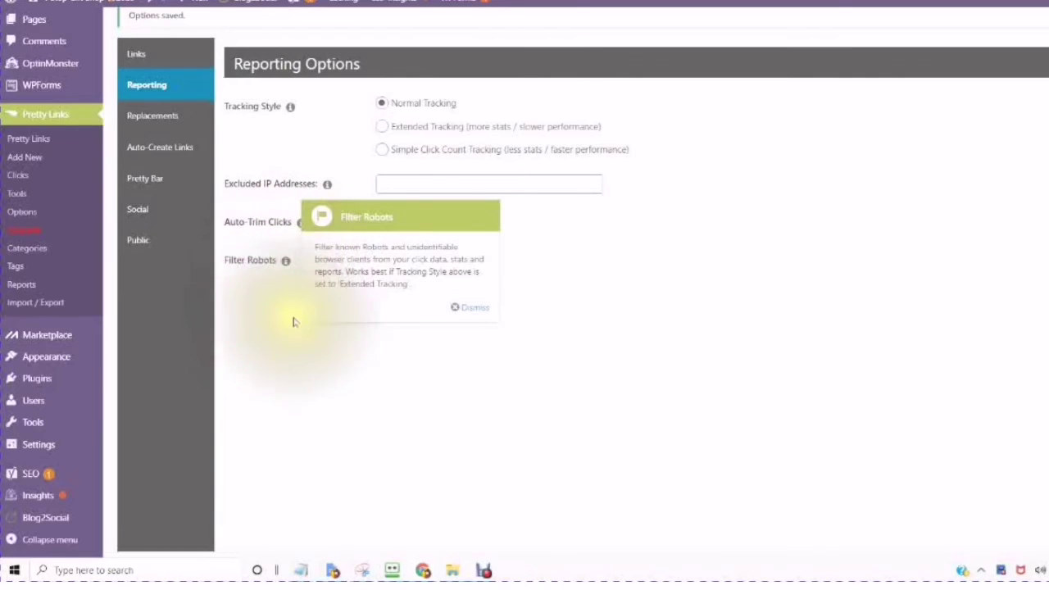
left_click(474, 309)
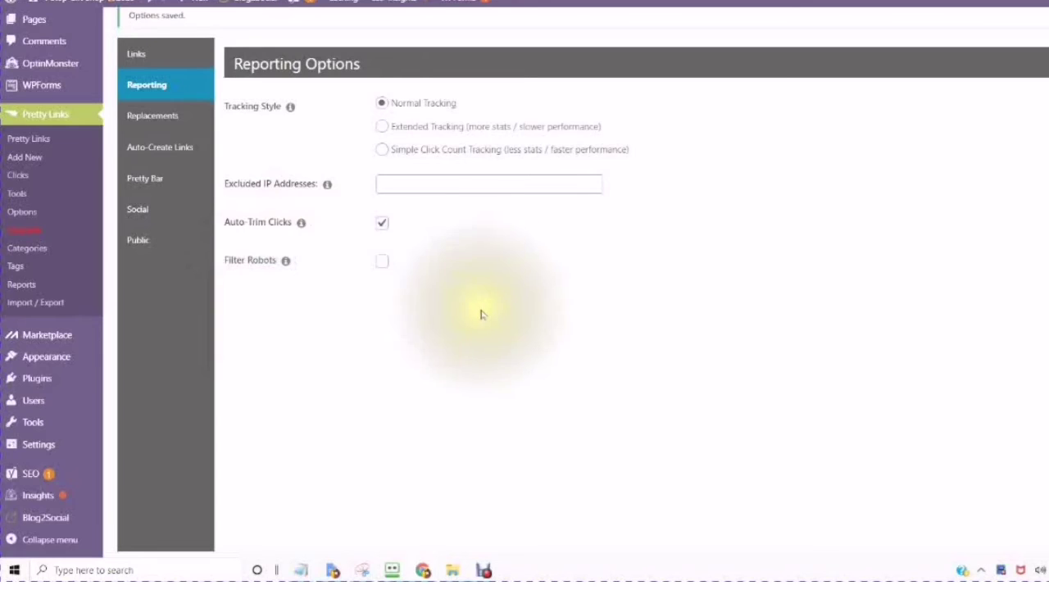
Step: Turn on Filter Robots, choose Extended Tracking, and save the reporting settings
left_click(380, 246)
left_click(382, 126)
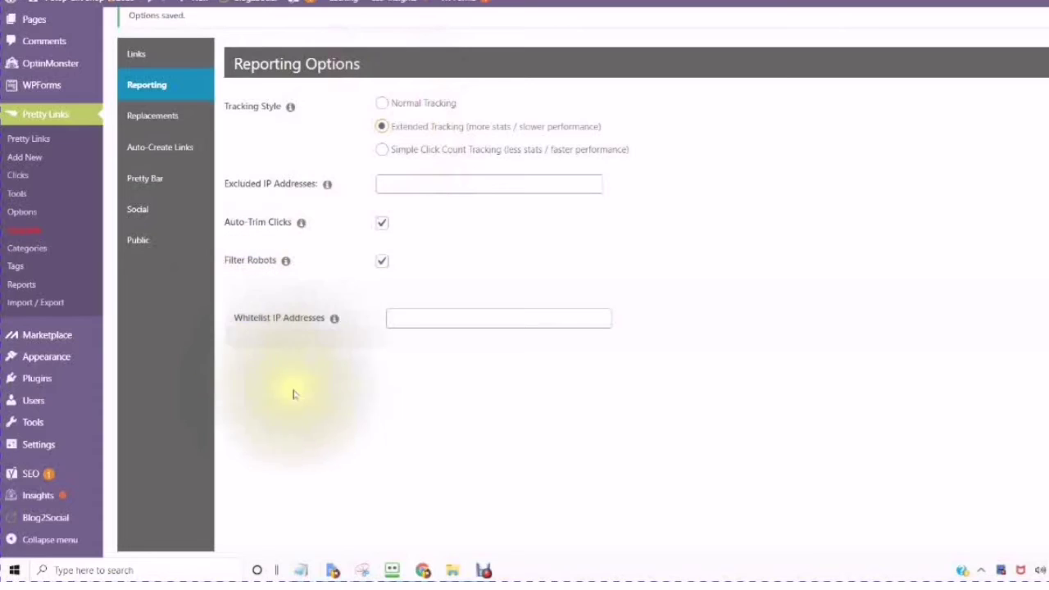
scroll(328, 370, "down", 2)
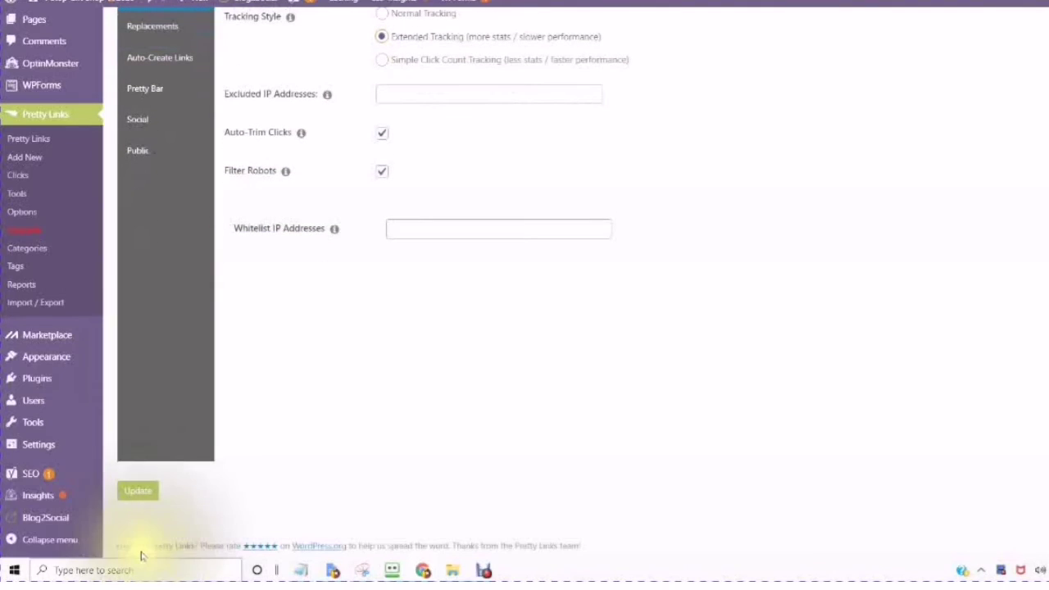
left_click(140, 494)
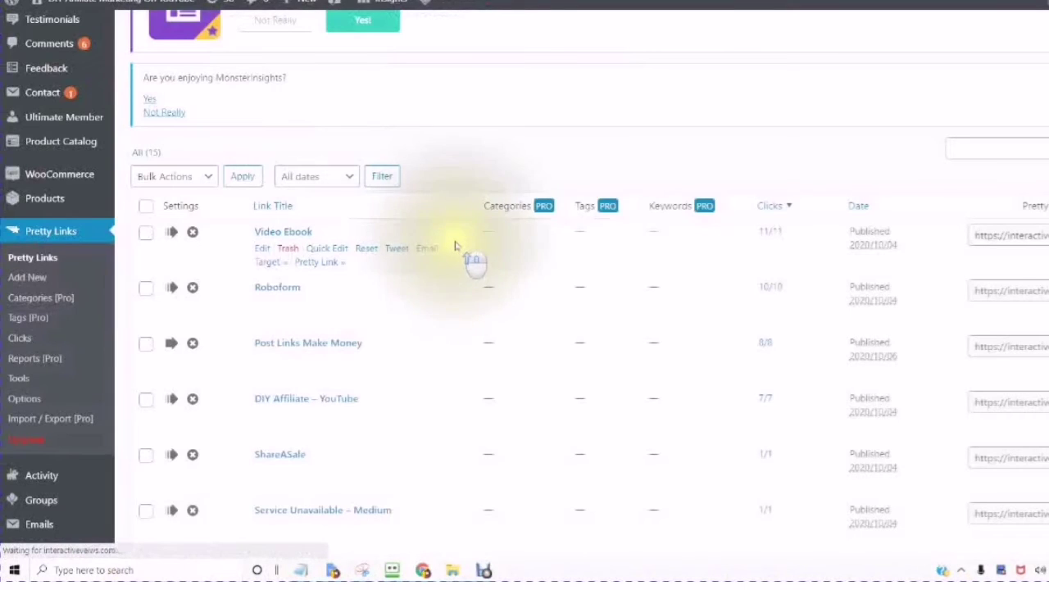
scroll(422, 259, "up", 2)
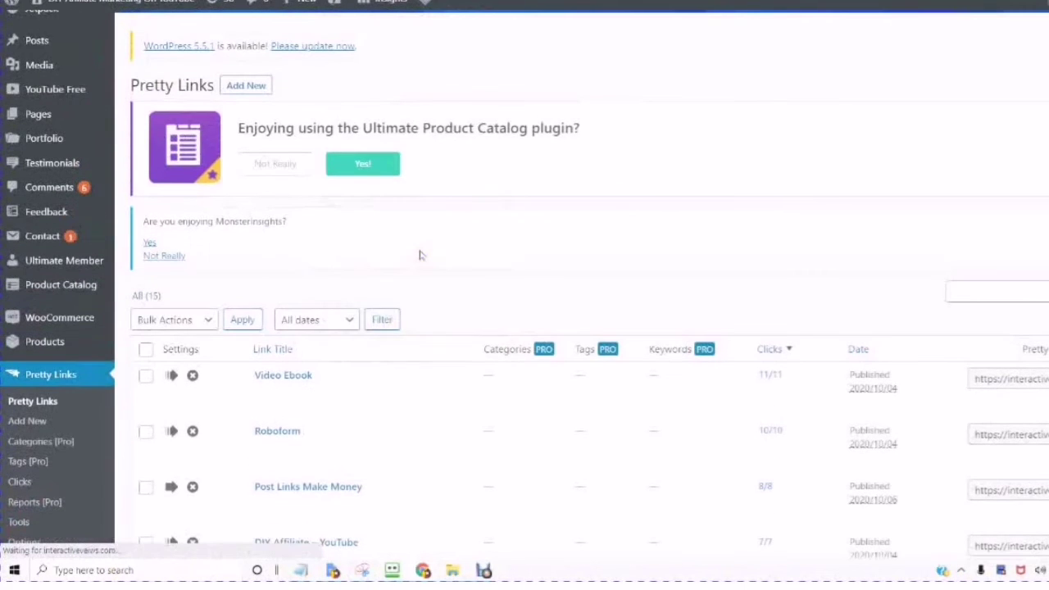
scroll(457, 311, "down", 3)
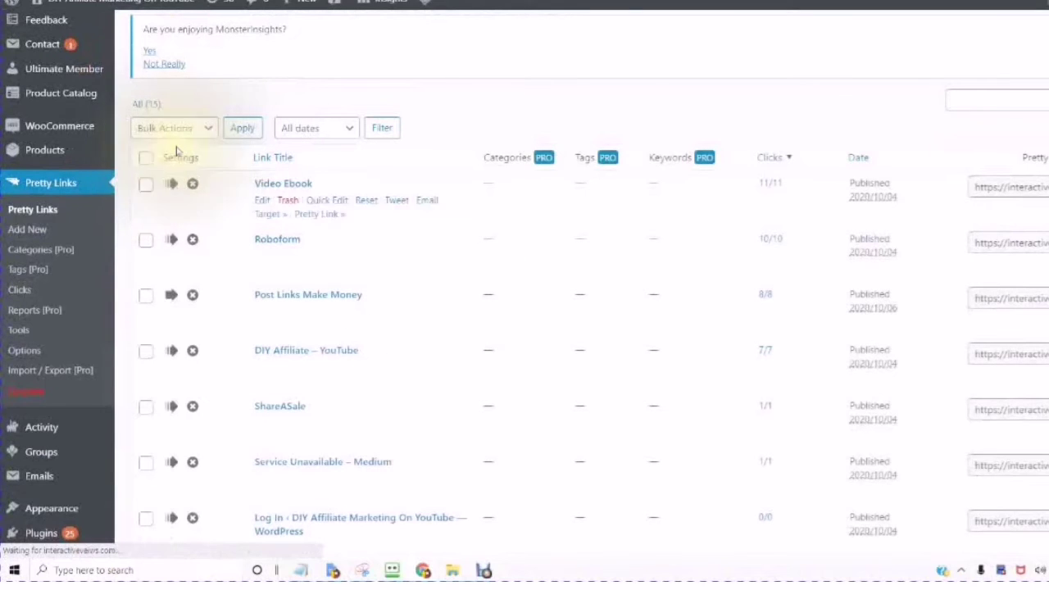
left_click(287, 160)
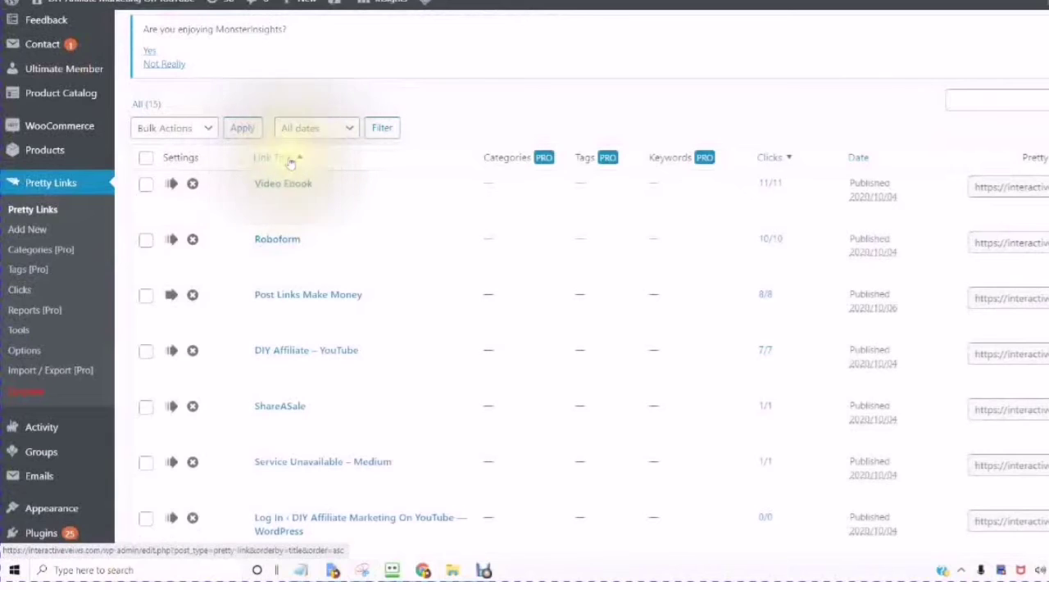
left_click(771, 187)
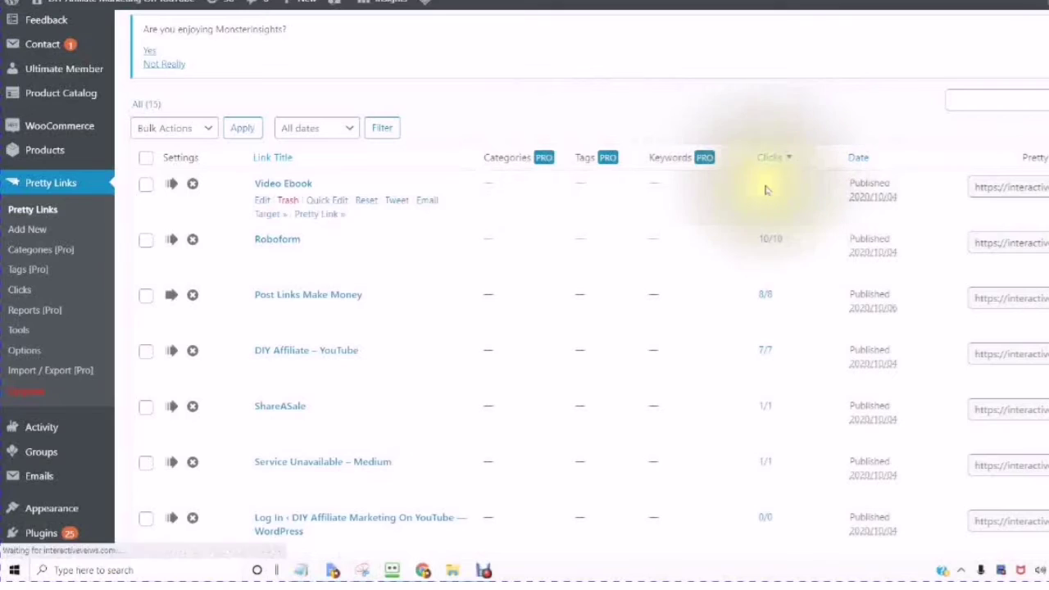
left_click(860, 157)
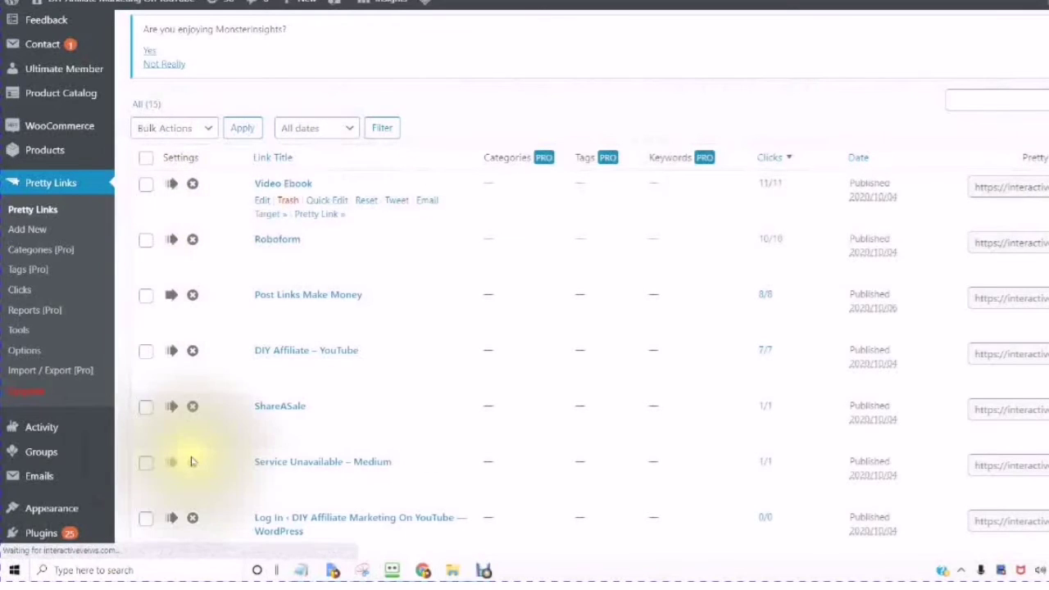
left_click(258, 190)
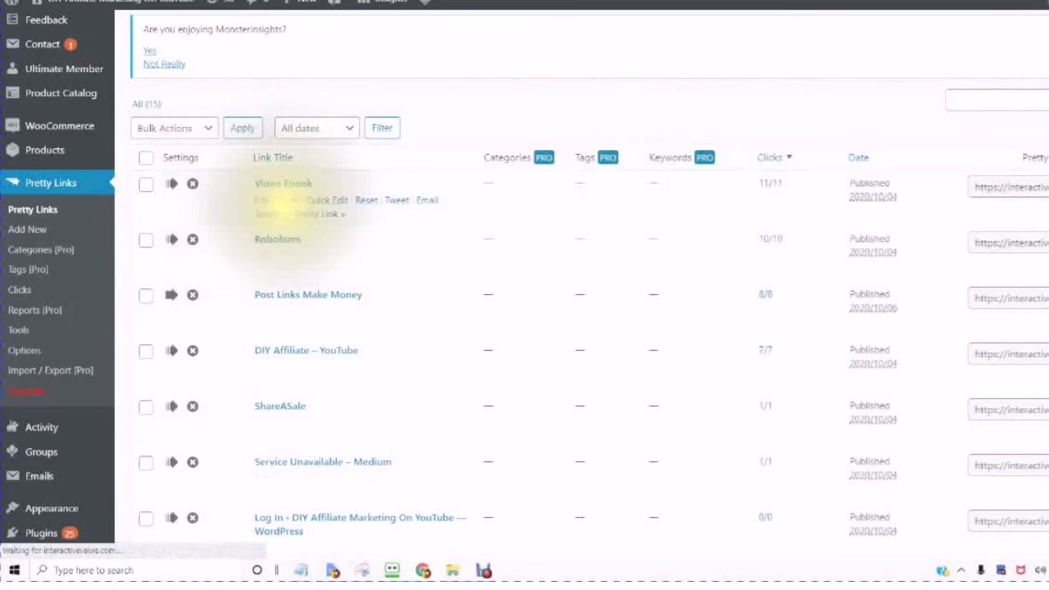
left_click(334, 209)
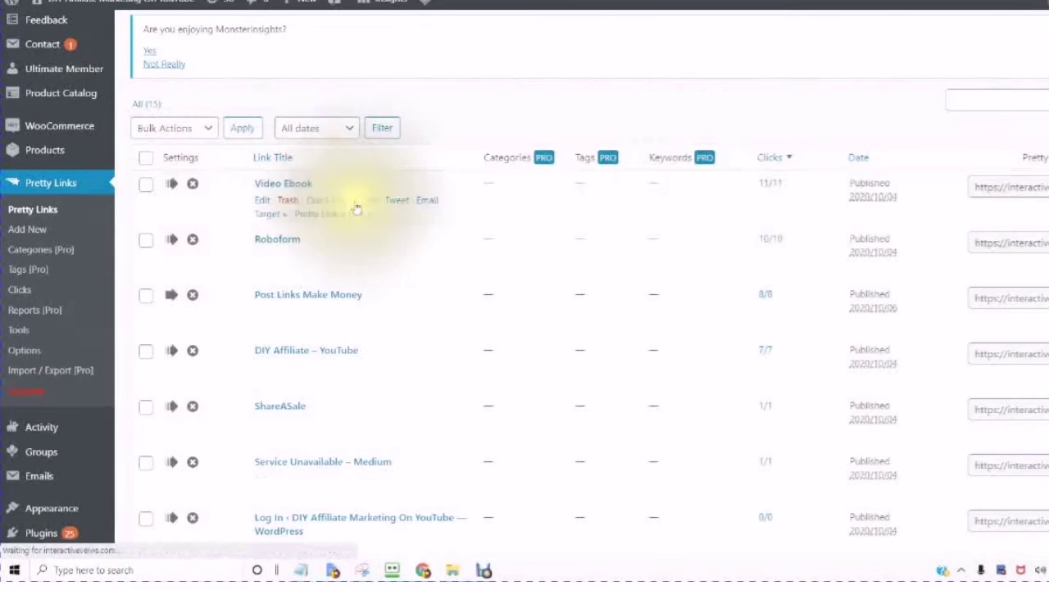
left_click(397, 203)
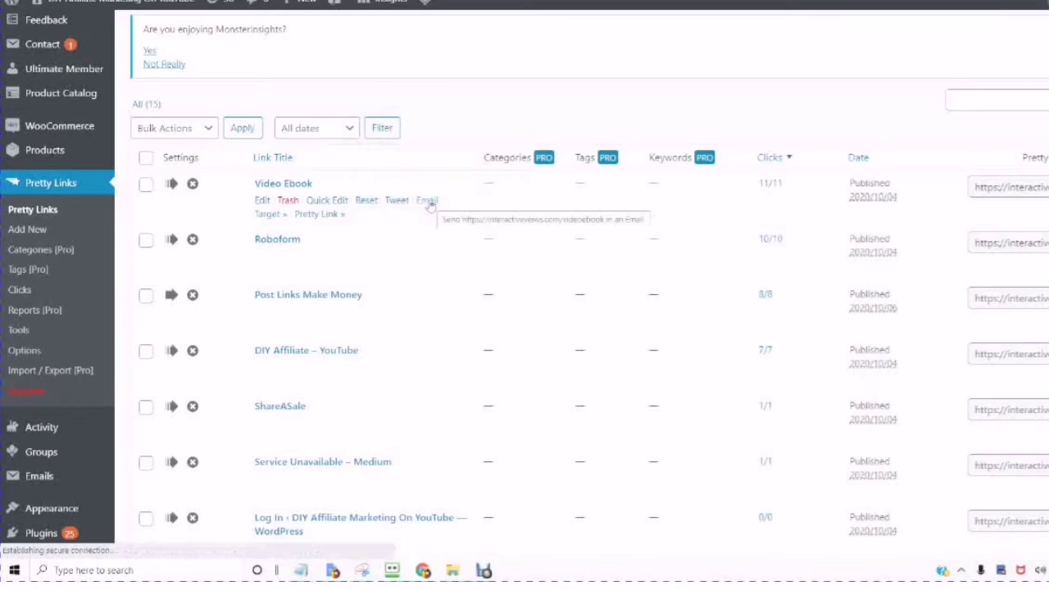
left_click(427, 219)
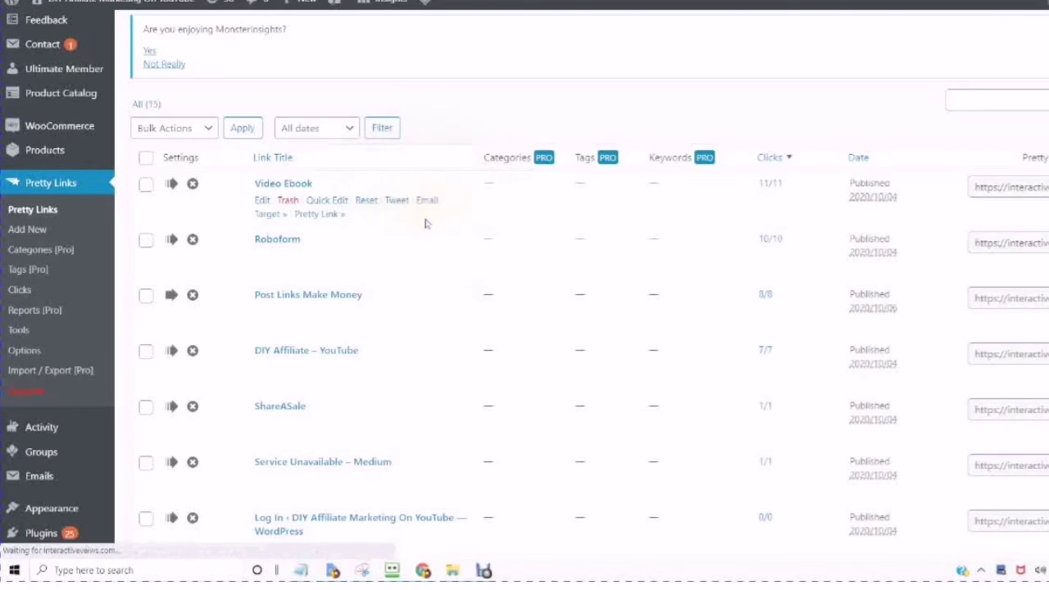
left_click(345, 222)
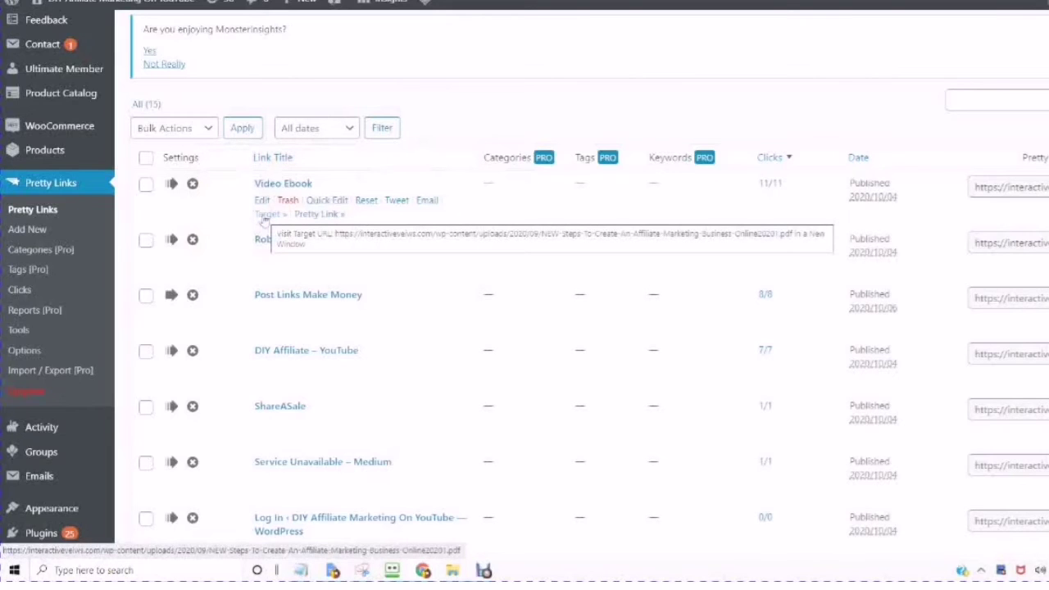
scroll(264, 218, "down", 5)
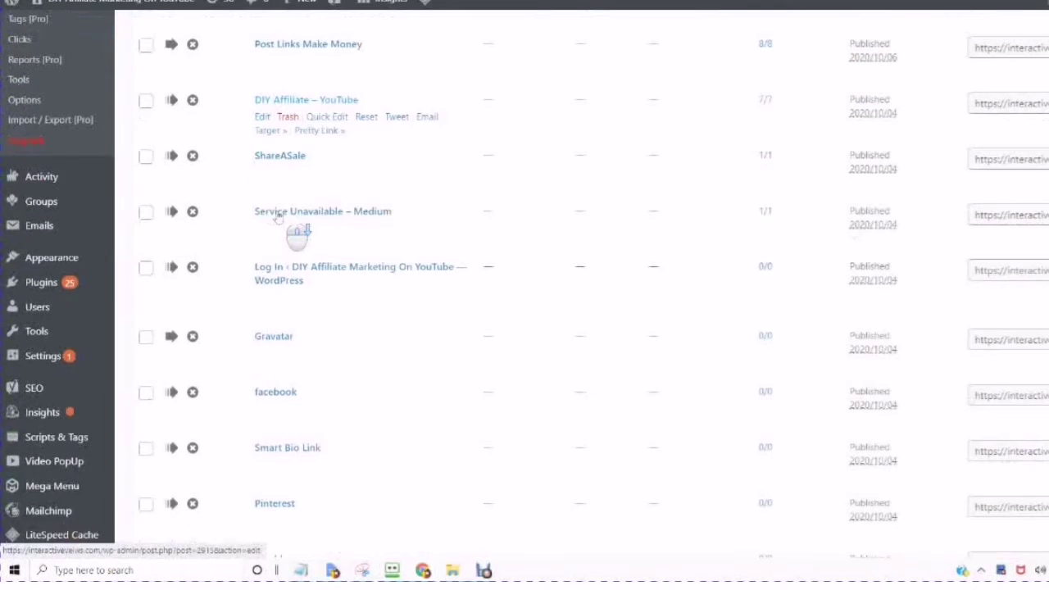
scroll(279, 217, "up", 6)
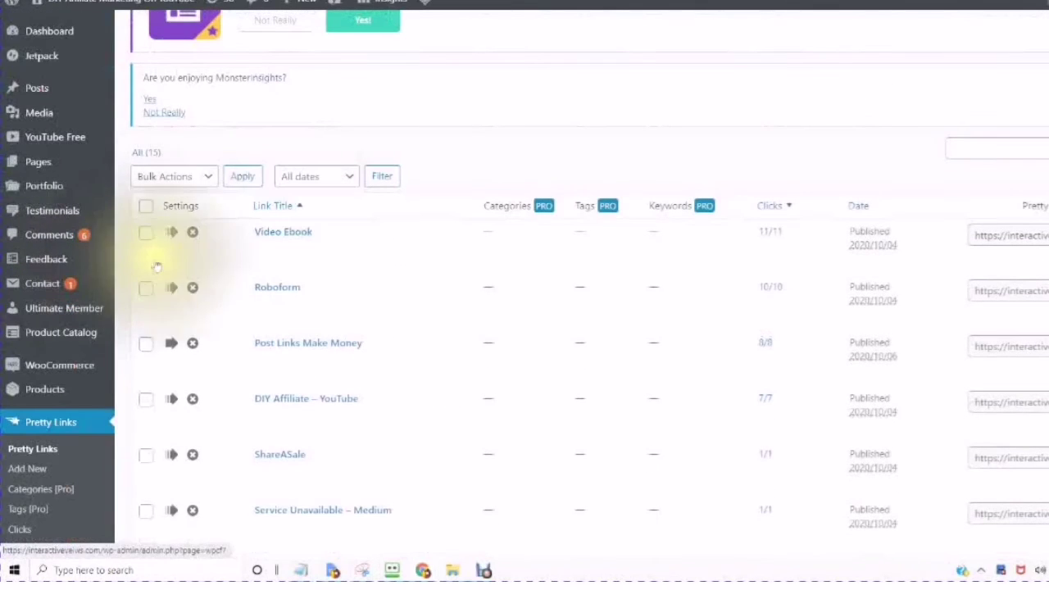
scroll(222, 328, "down", 3)
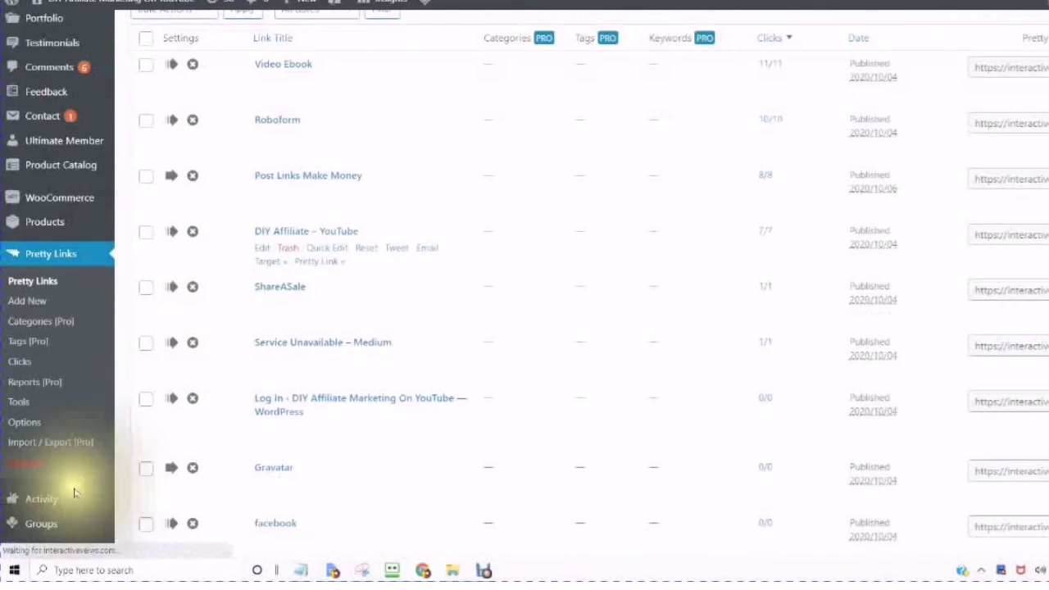
scroll(13, 295, "down", 1)
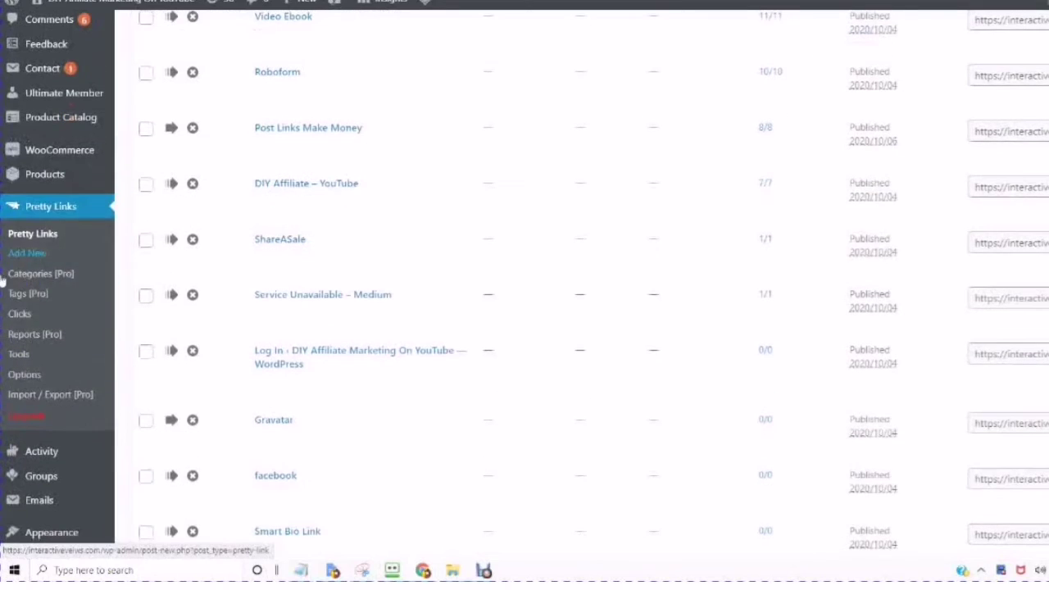
Step: Add a new pretty link titled 'ShareASale Auto Approve'
left_click(19, 262)
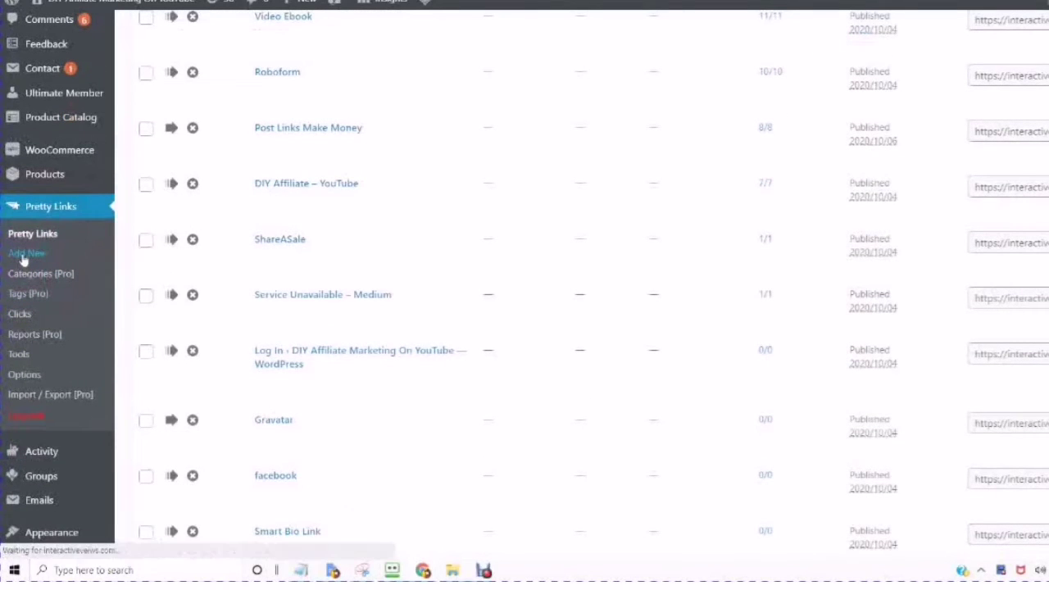
left_click(164, 87)
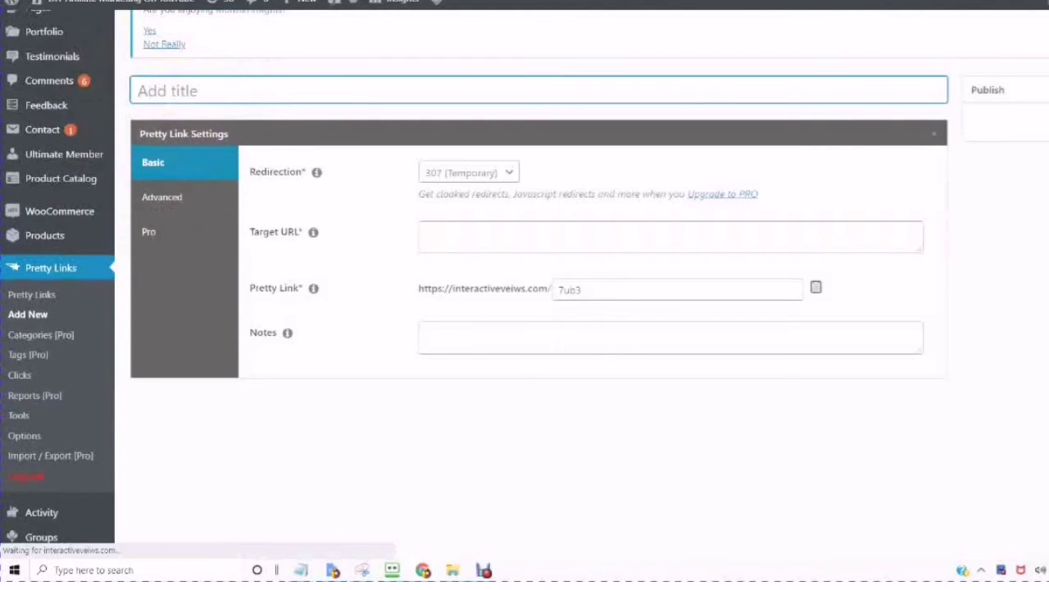
left_click(185, 94)
type("Share sale")
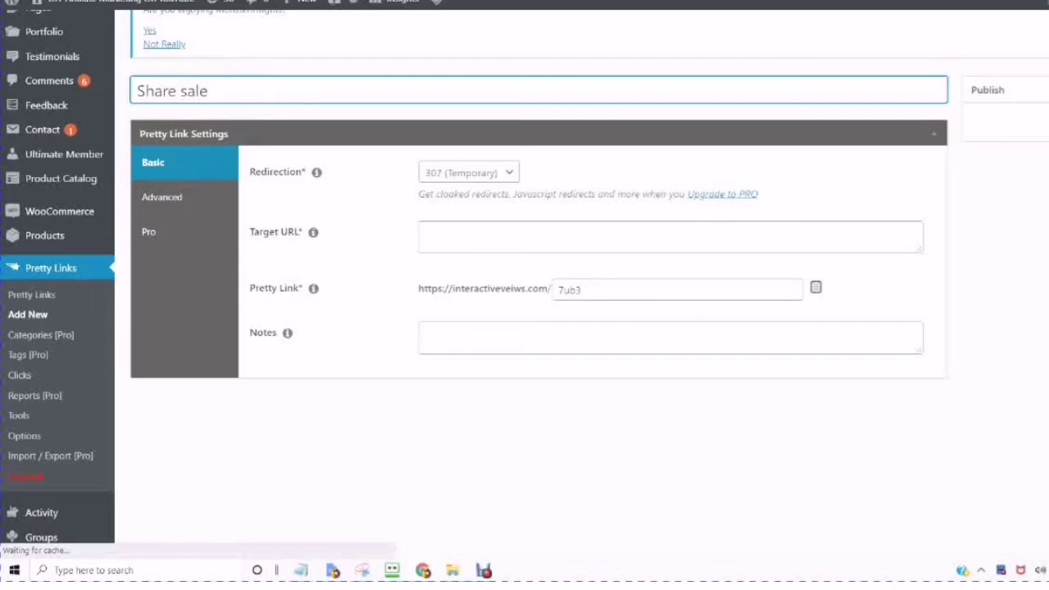
left_click(201, 85)
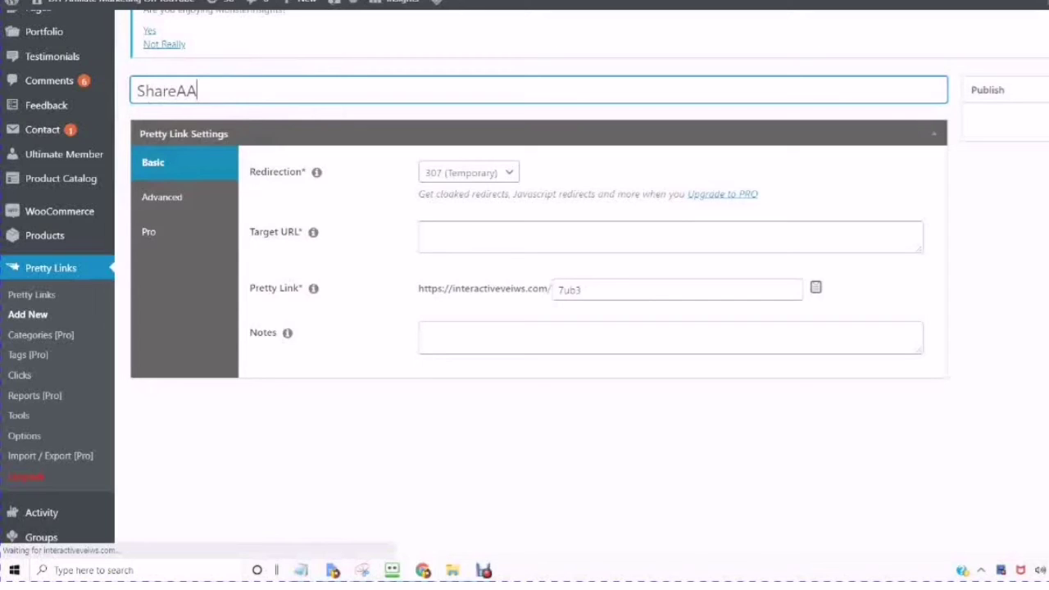
type("Sale Auto Approve")
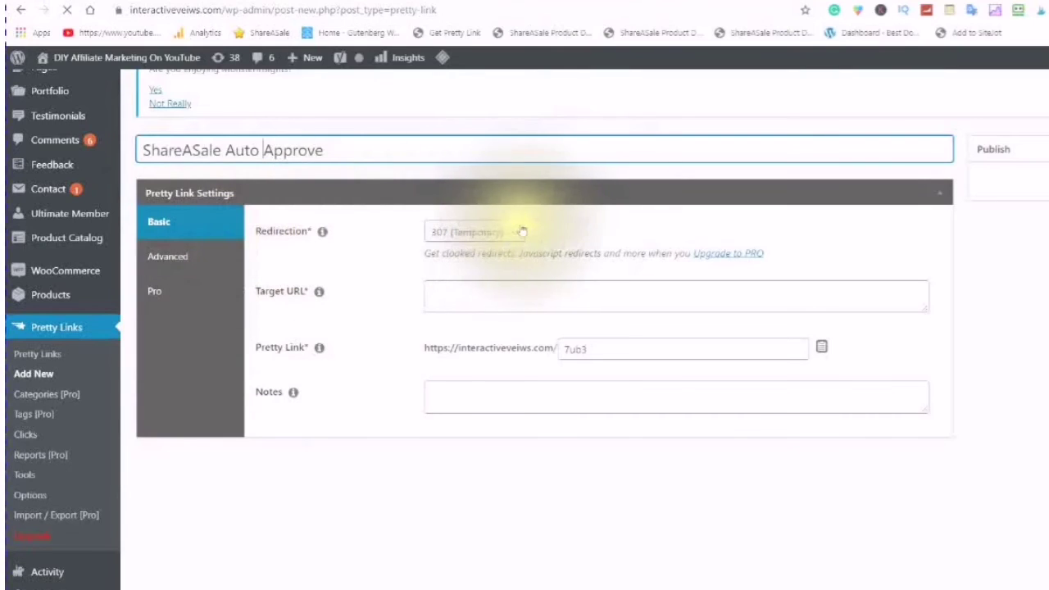
Step: Choose 301 (Permanent) redirection for the link and view the Target URL help
left_click(513, 233)
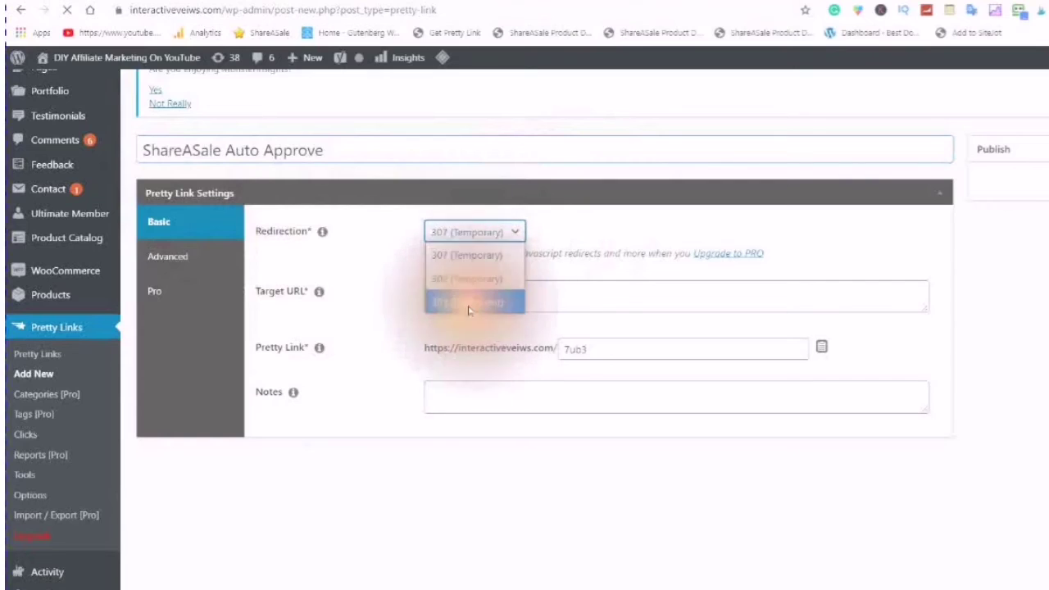
left_click(473, 303)
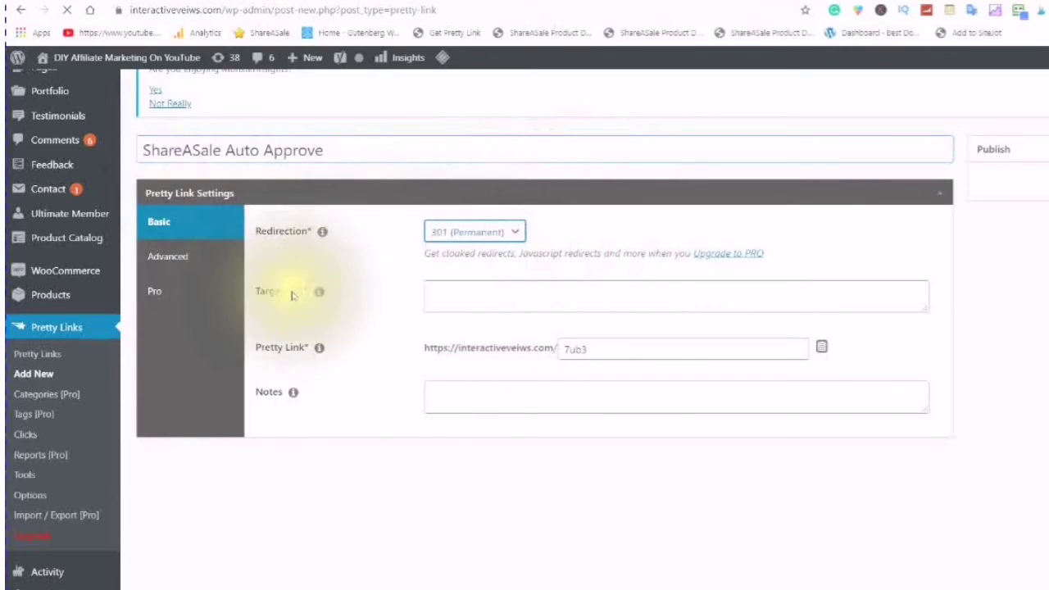
left_click(321, 291)
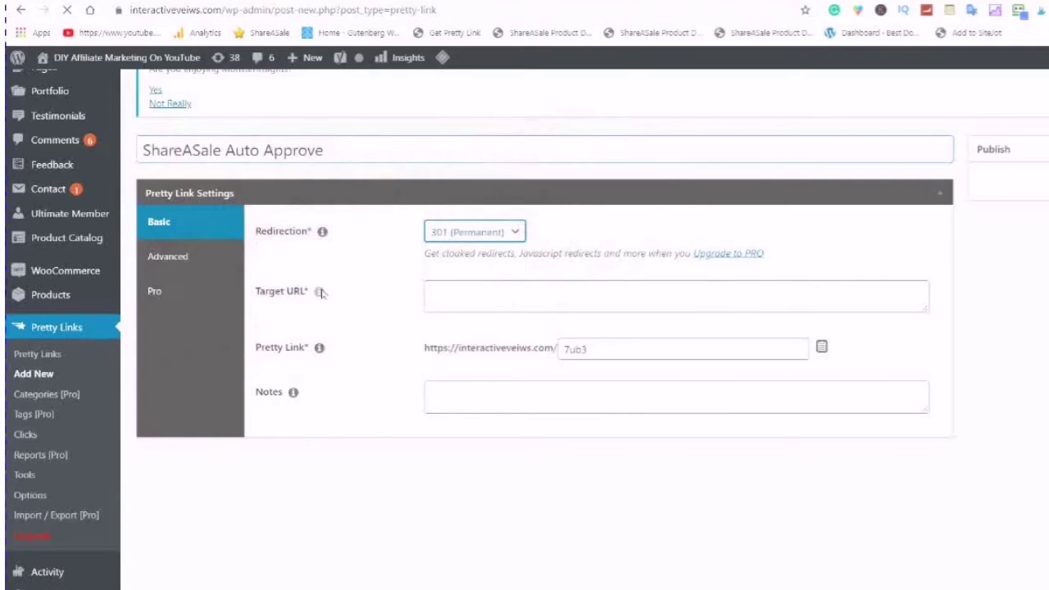
mouse_move(318, 296)
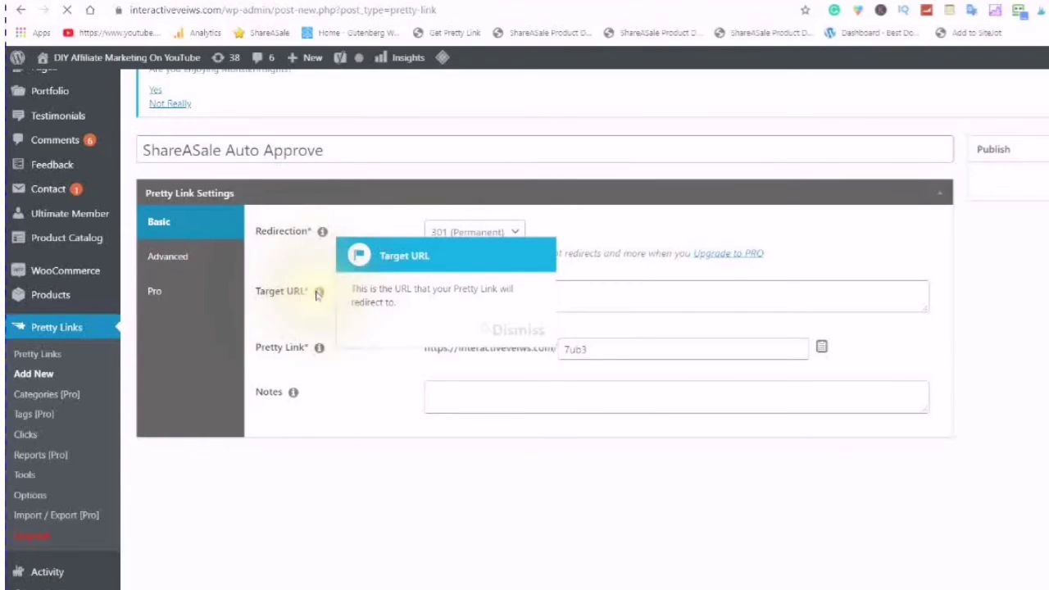
left_click(363, 389)
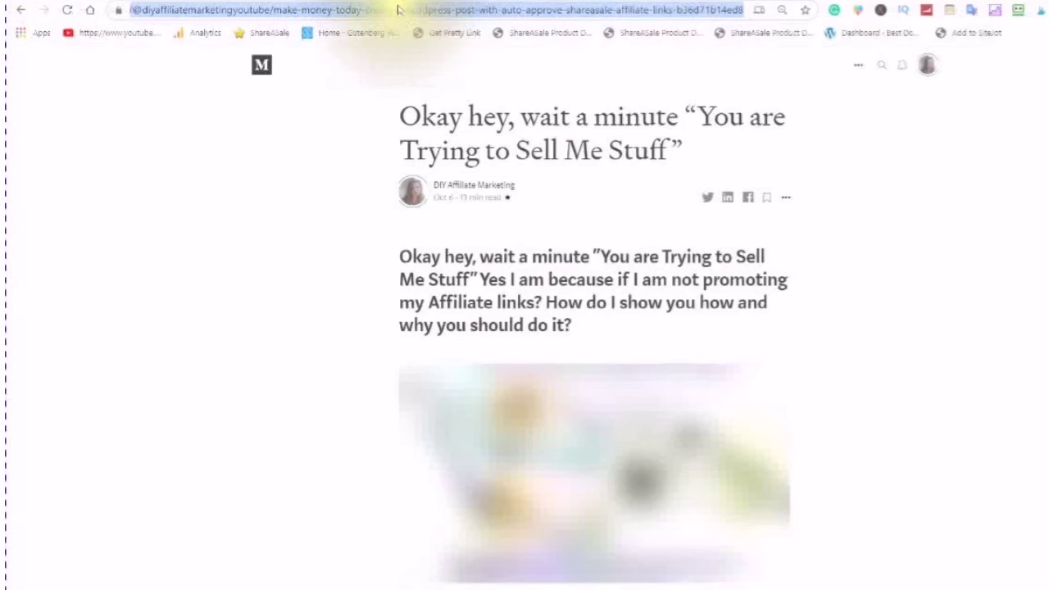
Step: Copy the Medium article's web address from the browser address bar
right_click(399, 9)
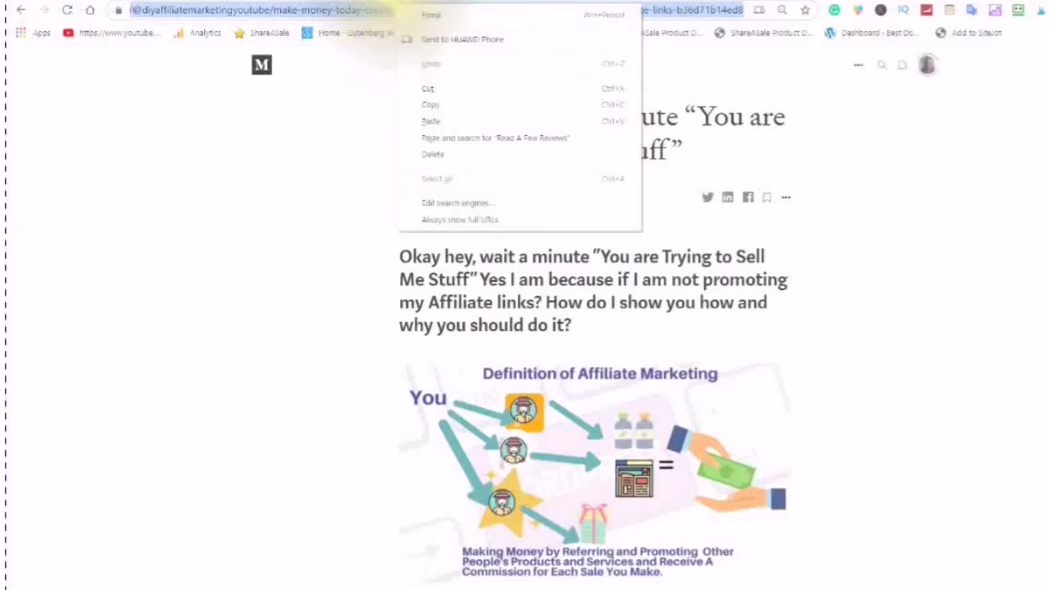
left_click(445, 108)
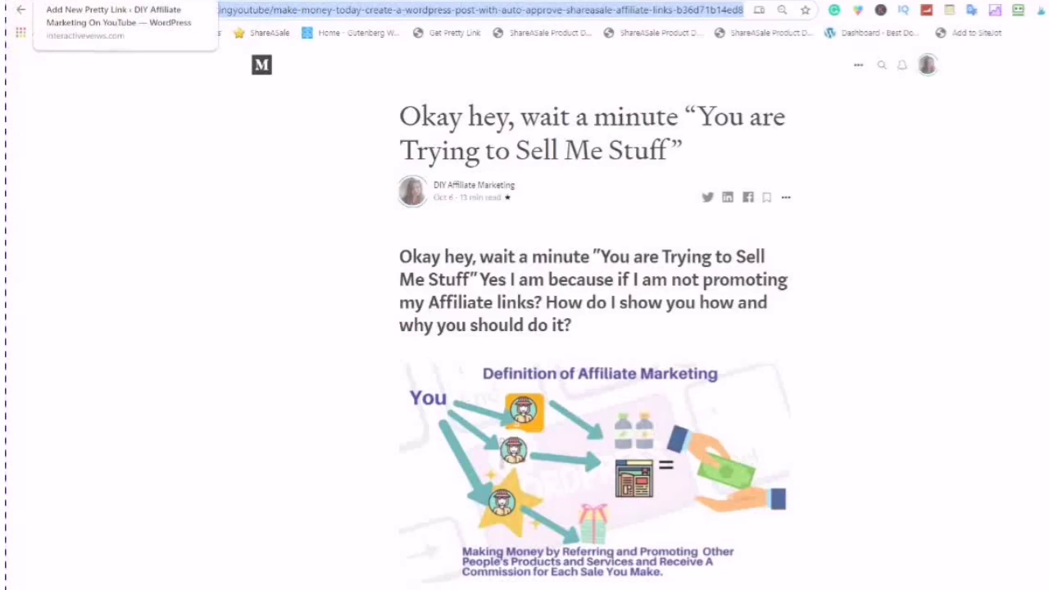
Step: Paste the Medium article URL as the Target URL and select the 7ub3 slug for replacement with ShareASale
left_click(115, 2)
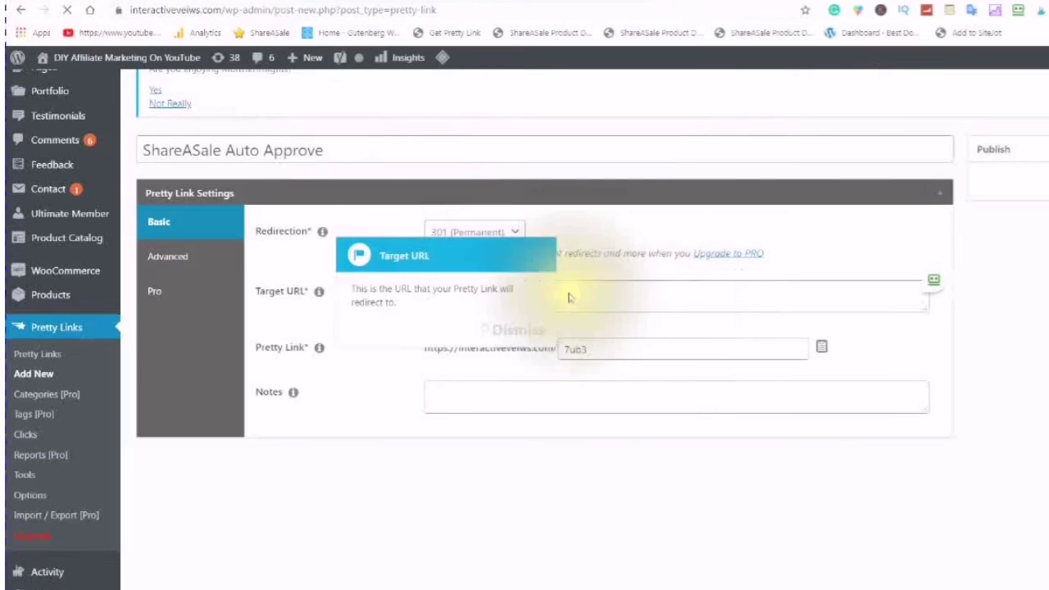
left_click(597, 311)
left_click(578, 291)
left_click(583, 296)
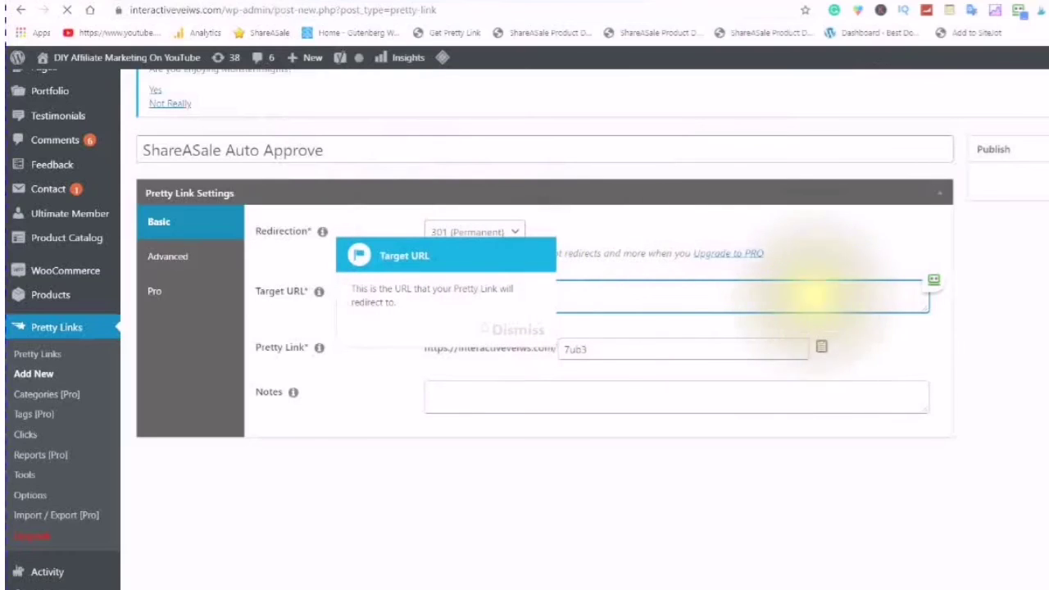
left_click(796, 298)
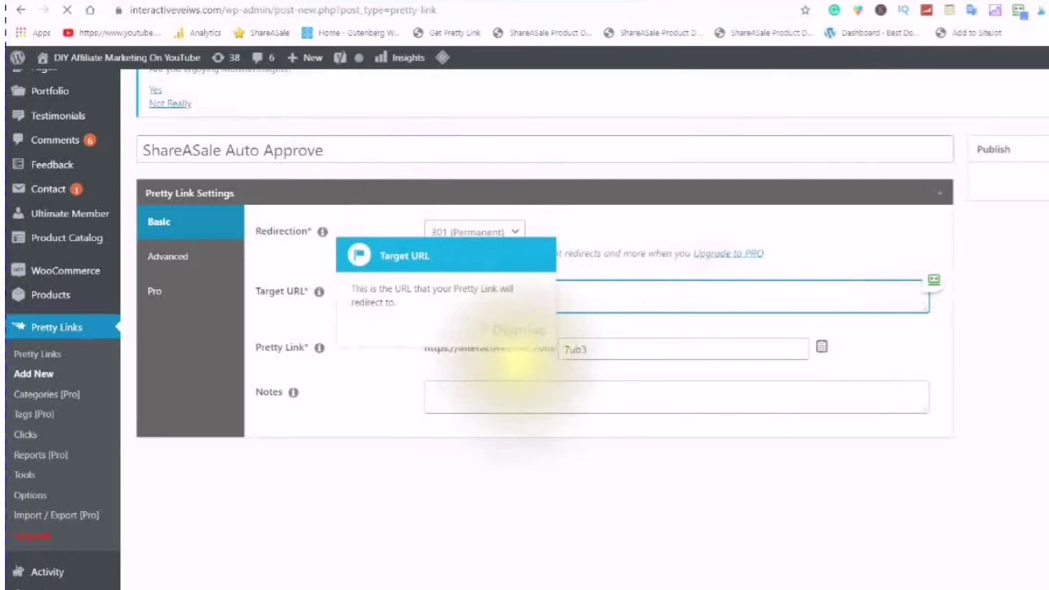
right_click(582, 303)
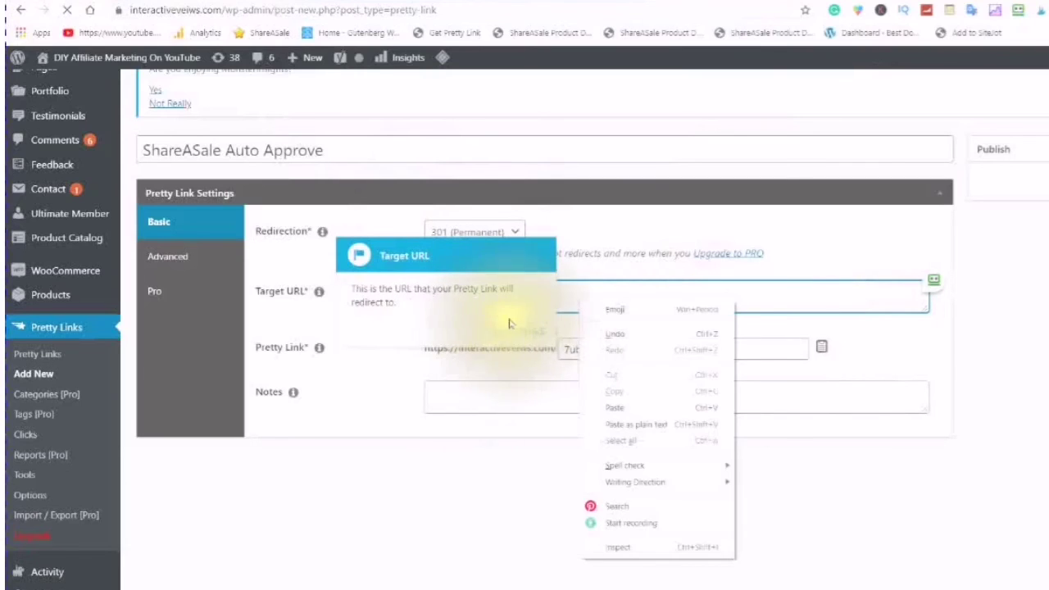
left_click(560, 327)
left_click(503, 321)
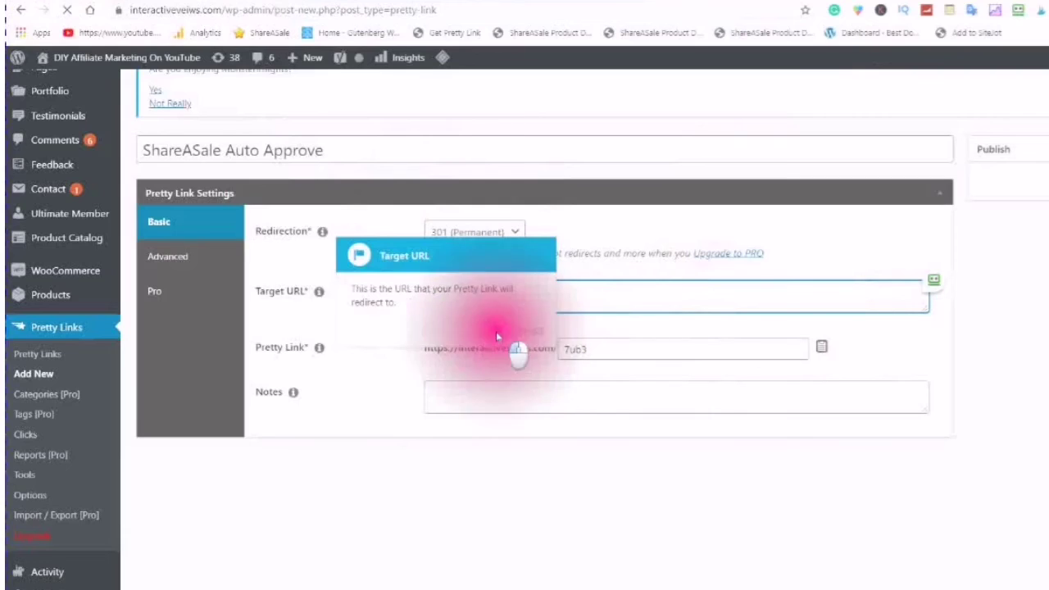
left_click(437, 299)
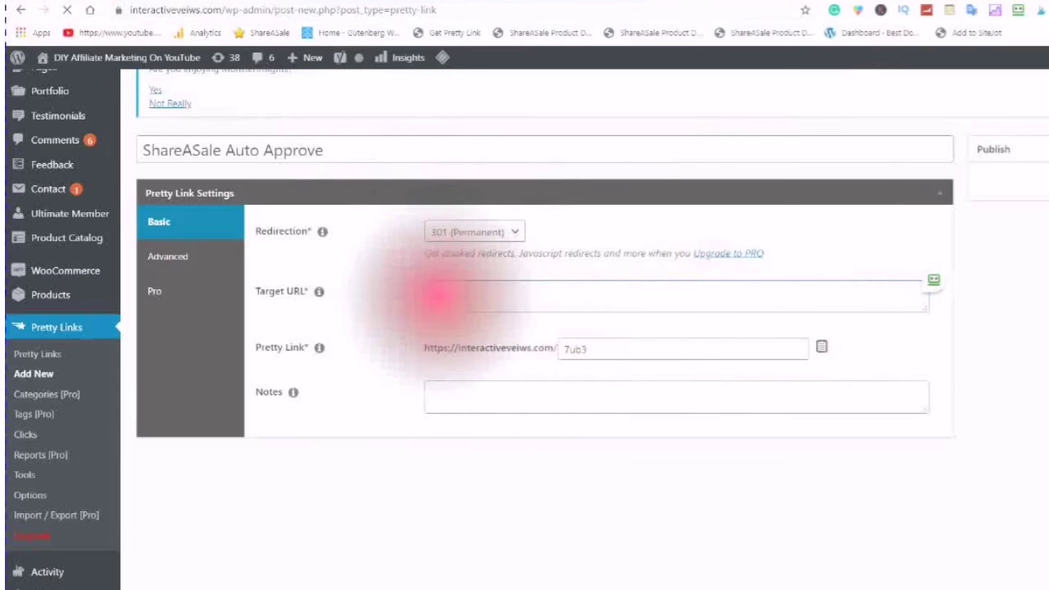
right_click(437, 298)
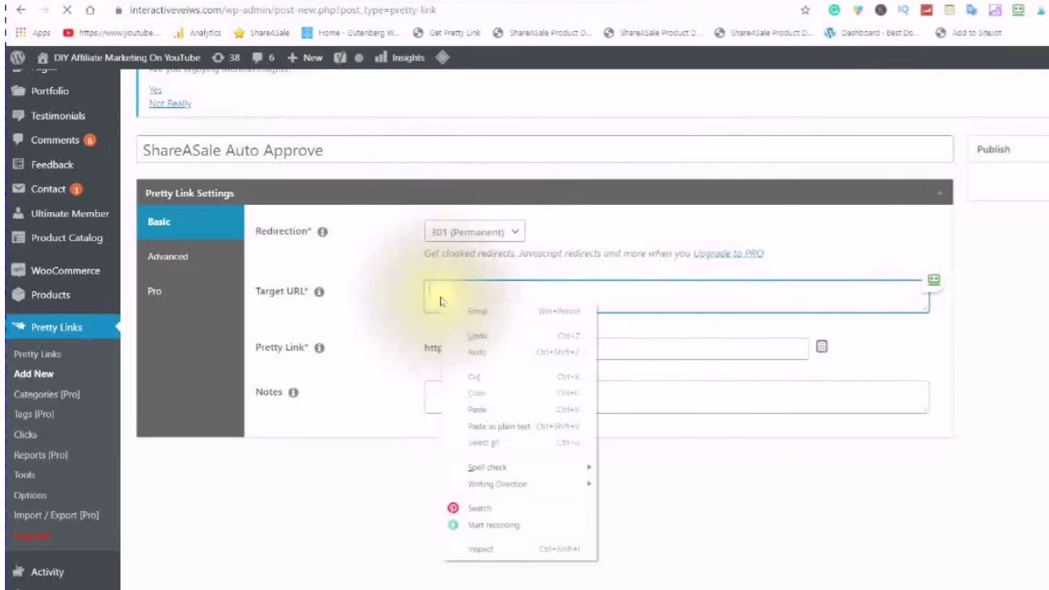
left_click(478, 413)
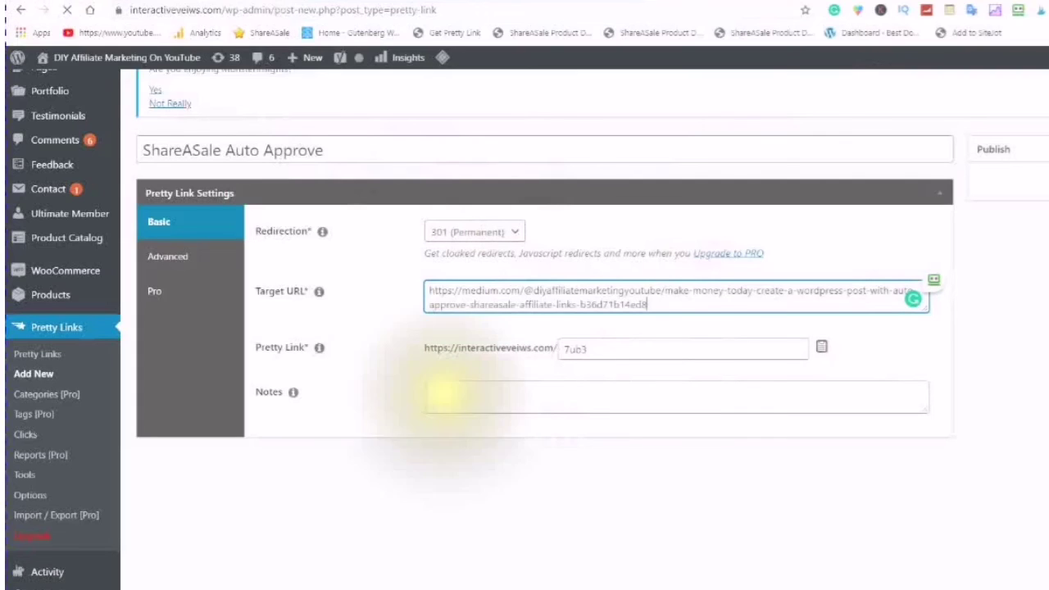
left_click_drag(660, 348, 574, 350)
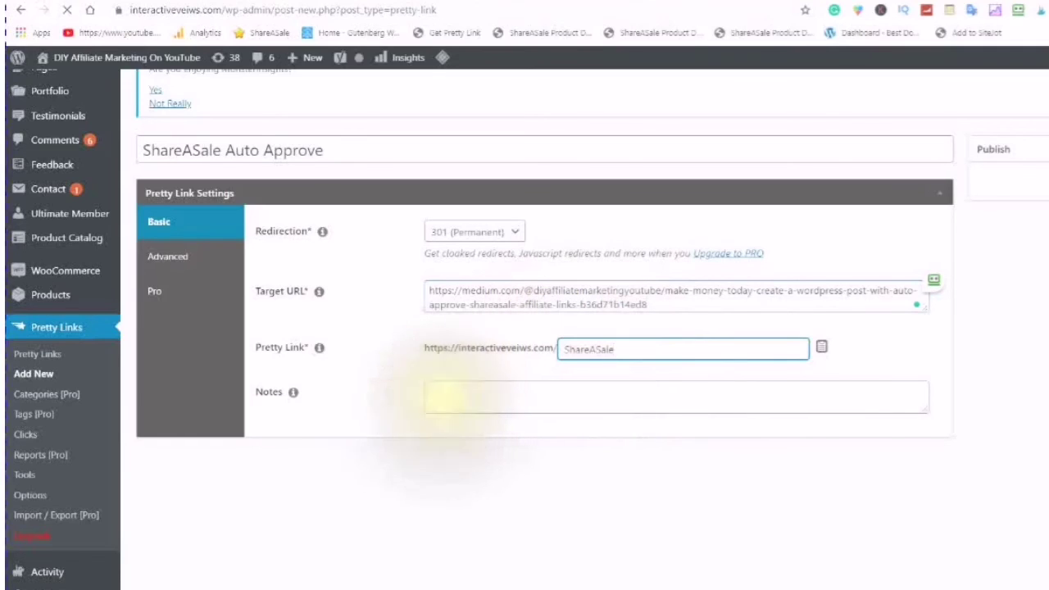
Step: Publish the ShareASale Auto Approve pretty link, retrying after the slug-taken error until it is created
left_click(439, 398)
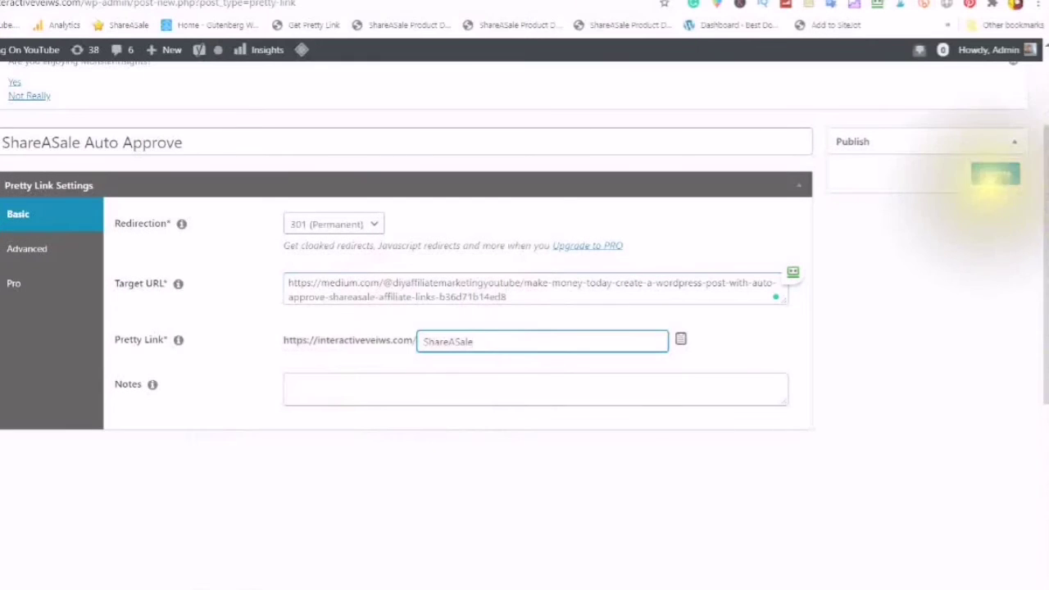
left_click(996, 175)
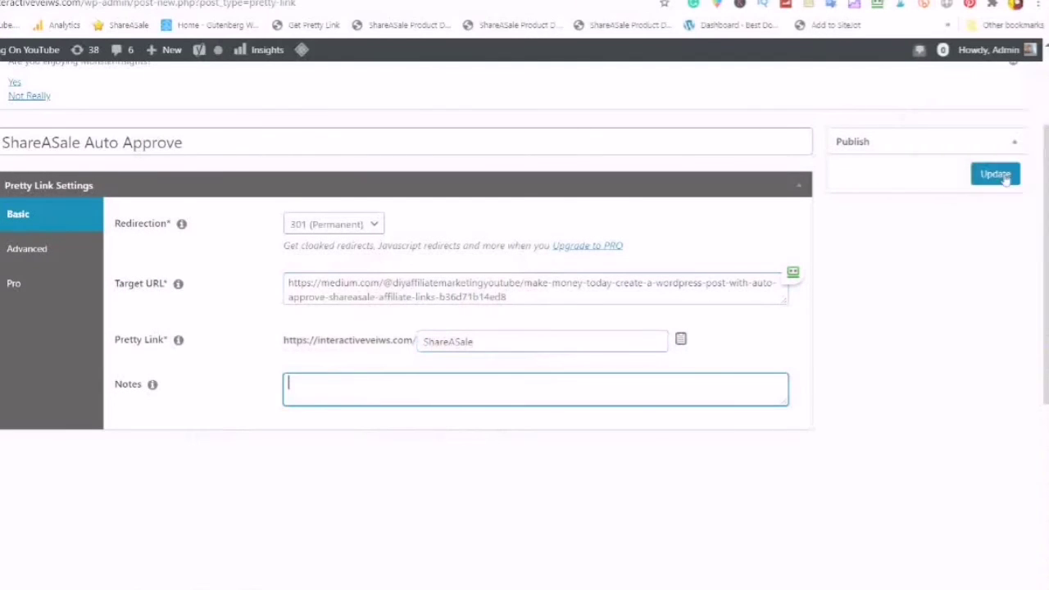
left_click(1007, 177)
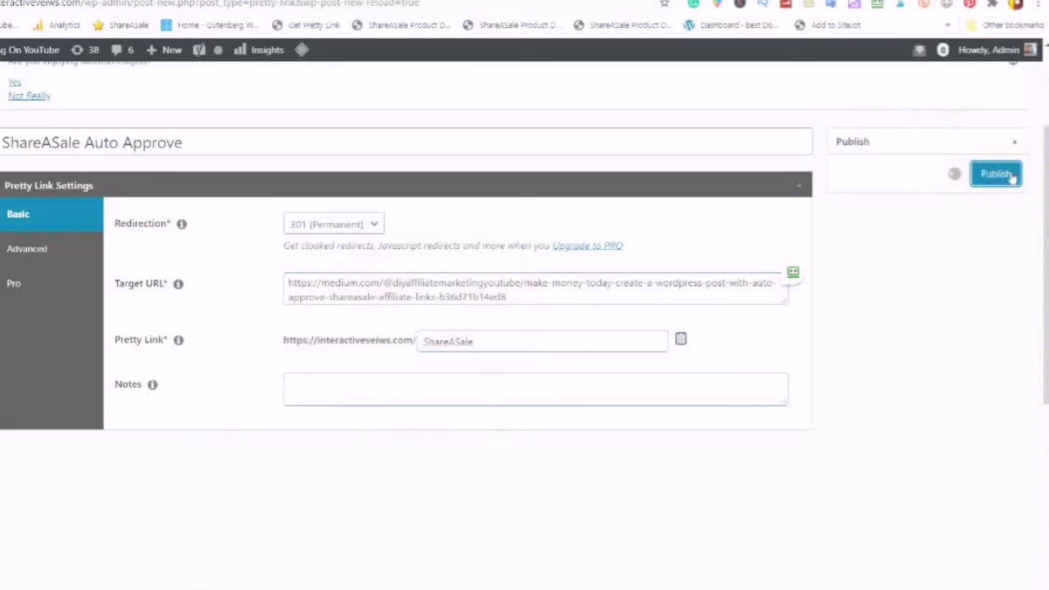
left_click(1006, 178)
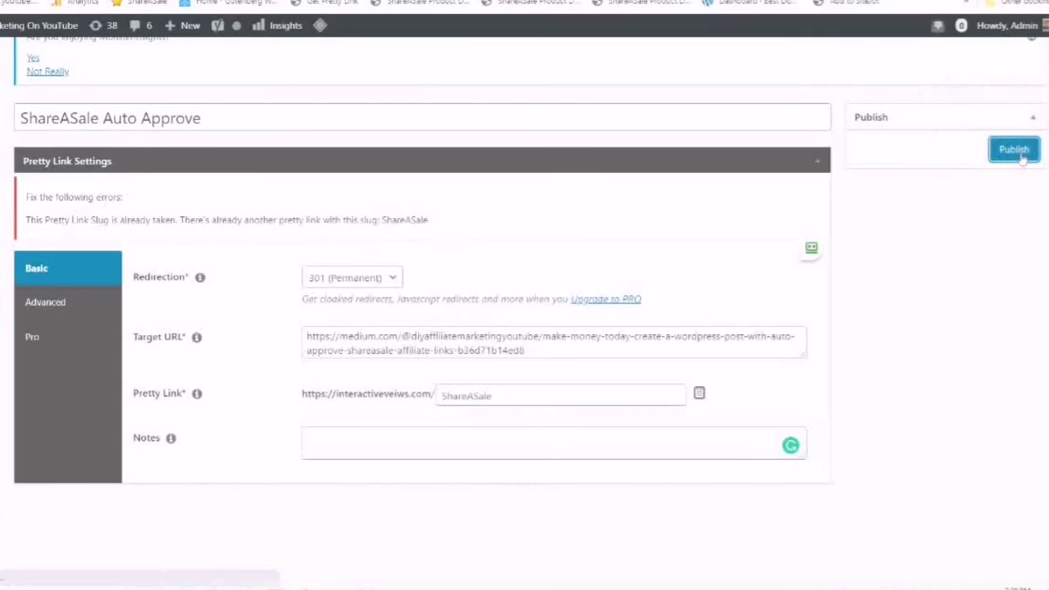
left_click(1017, 155)
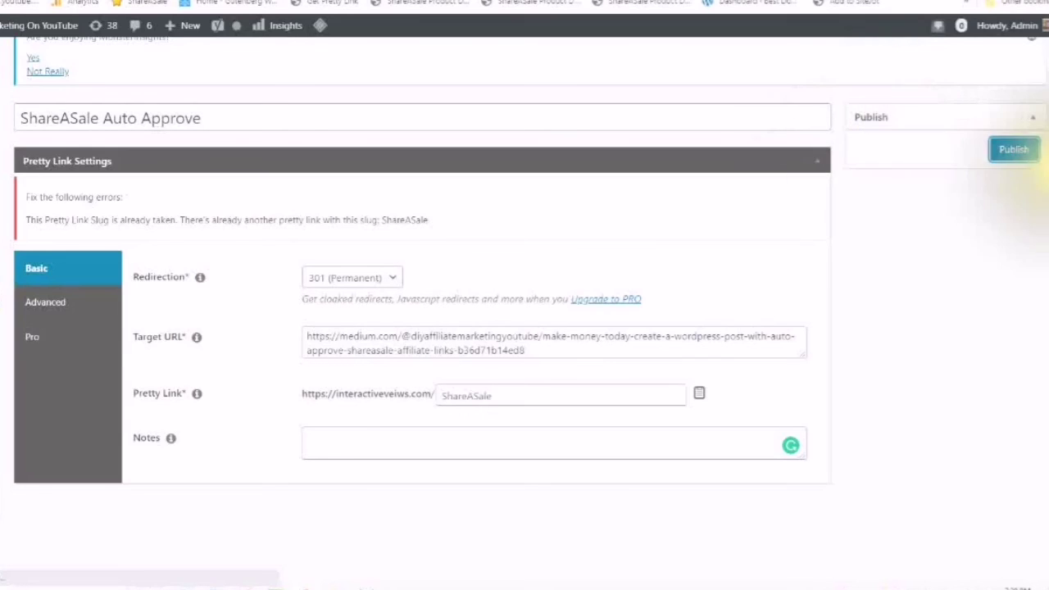
left_click(1020, 155)
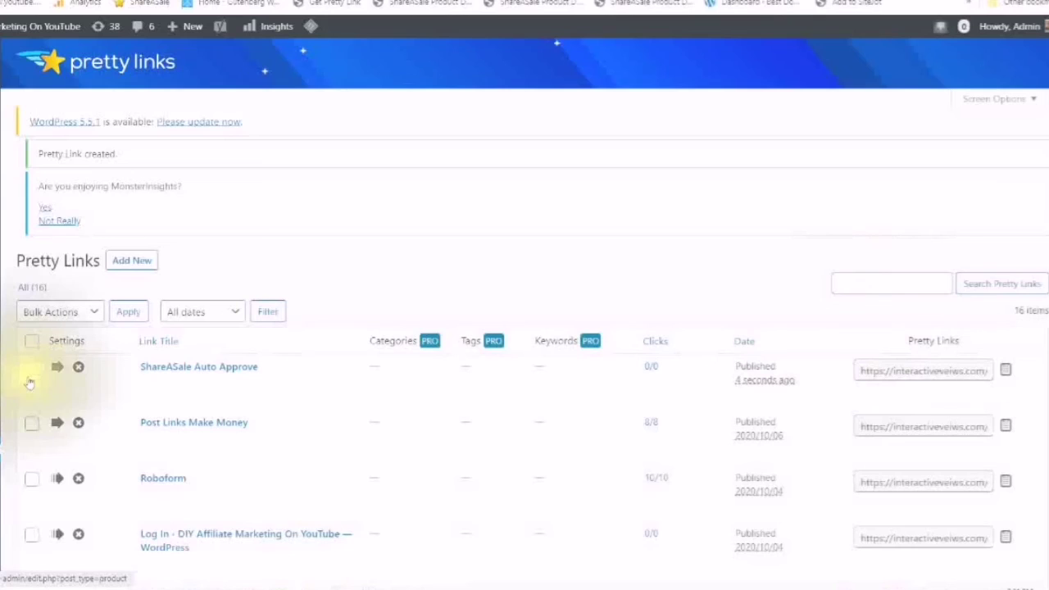
Step: Locate the ShareASale Auto Approve row in the Pretty Links list and copy its short URL
scroll(332, 418, "down", 3)
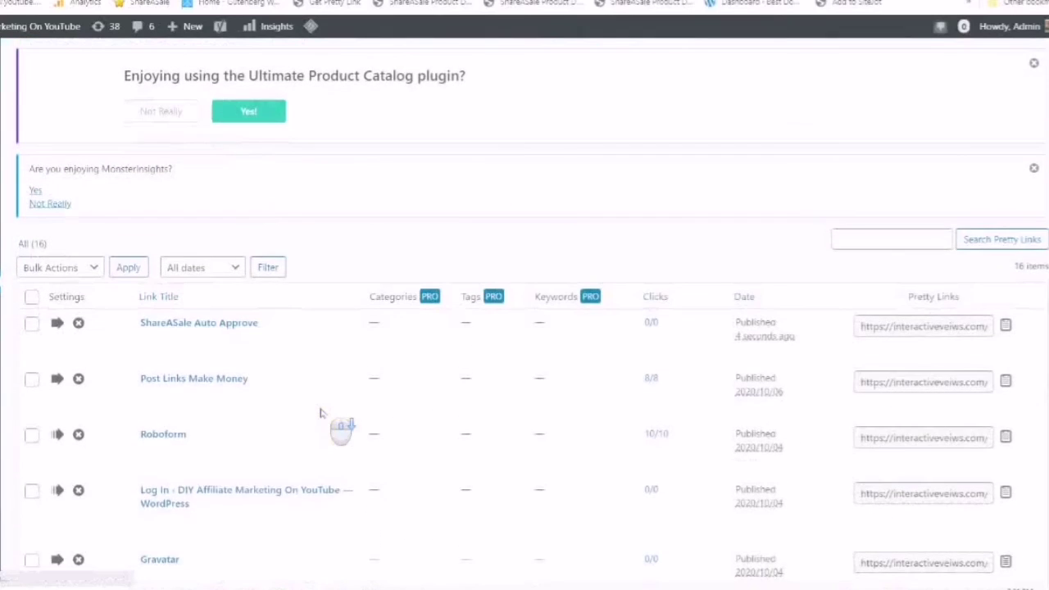
scroll(320, 413, "down", 1)
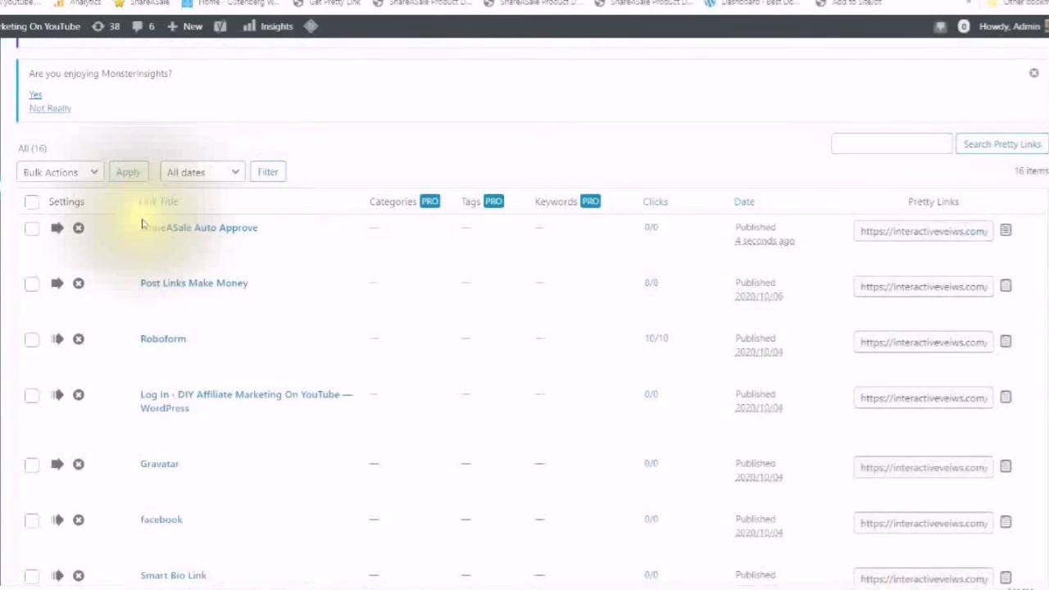
mouse_move(651, 234)
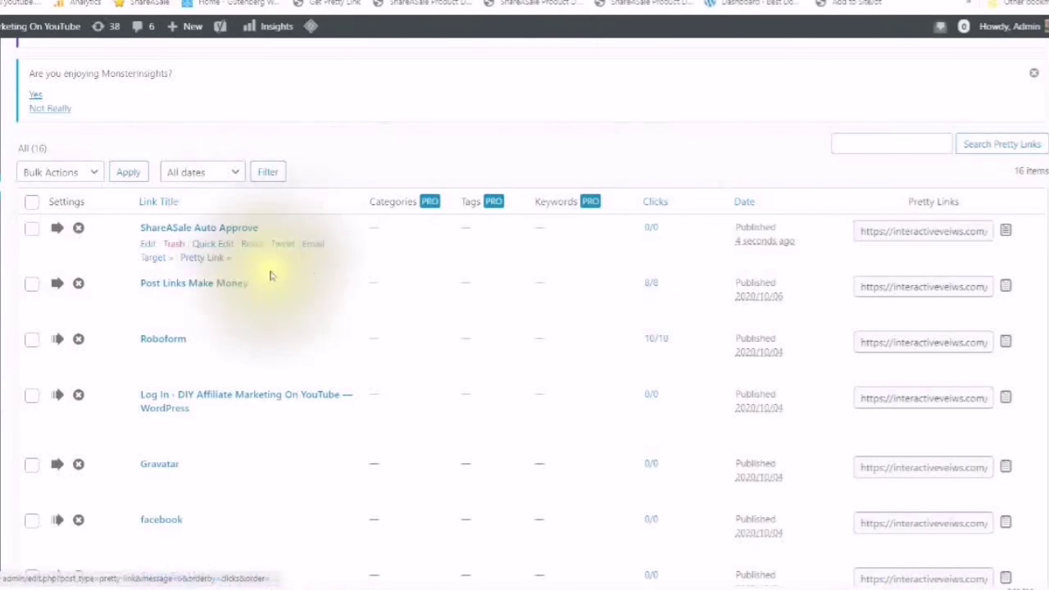
scroll(662, 299, "down", 1)
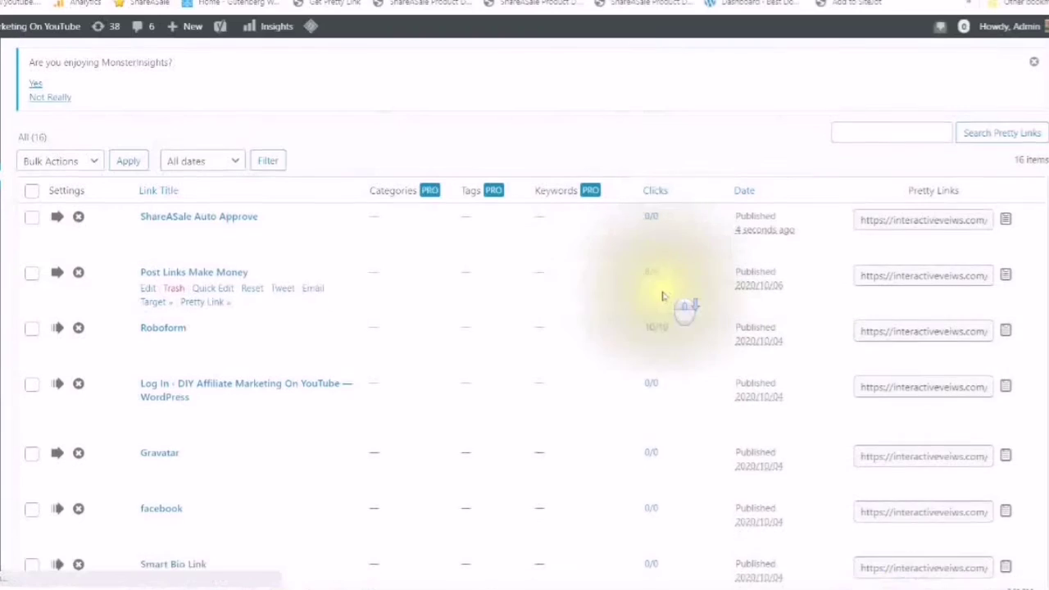
scroll(660, 303, "up", 2)
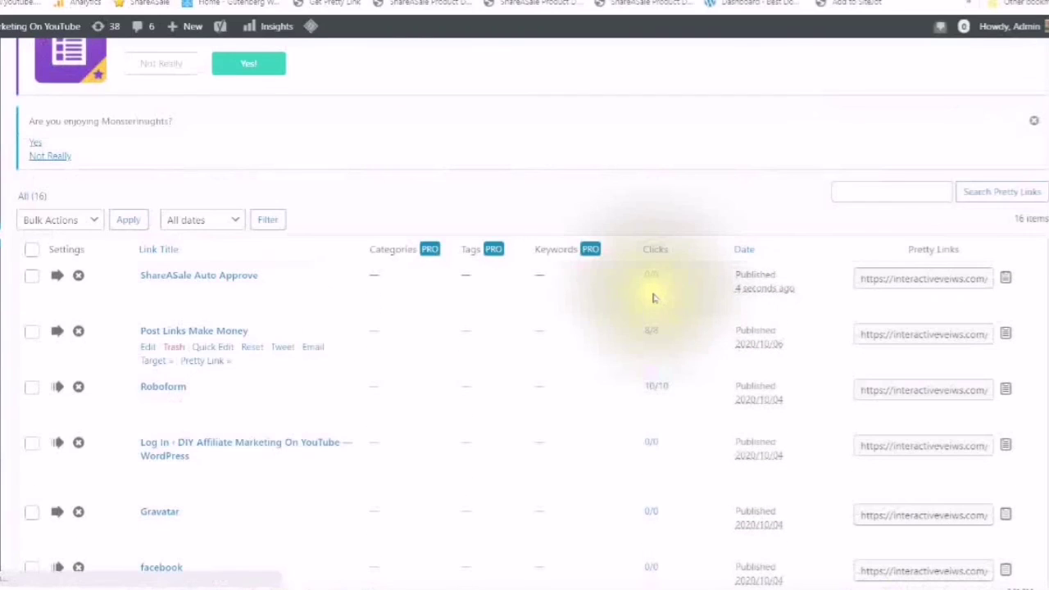
left_click(1009, 282)
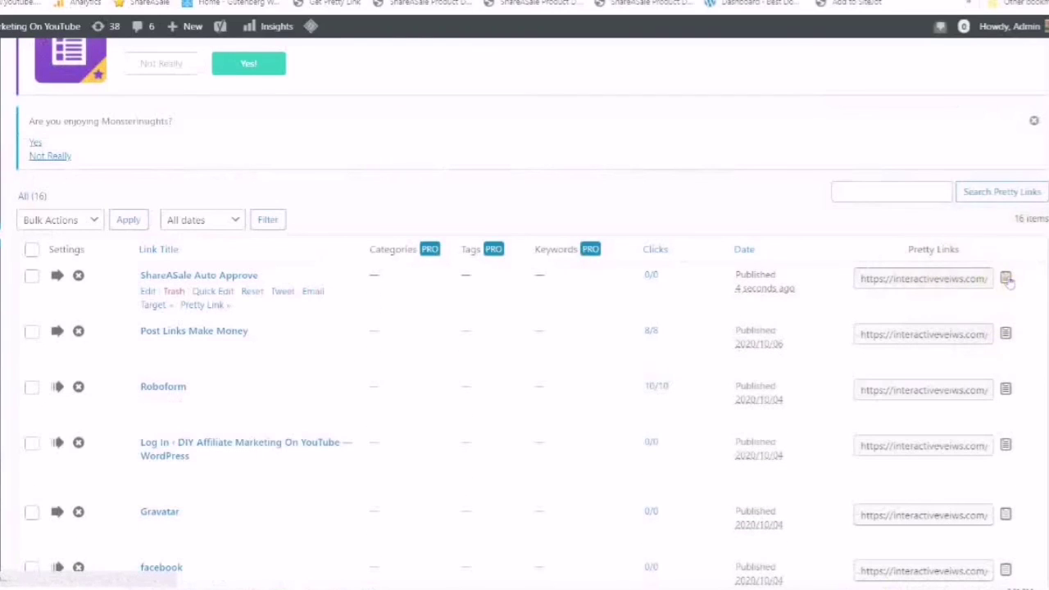
left_click(1007, 280)
left_click(1008, 280)
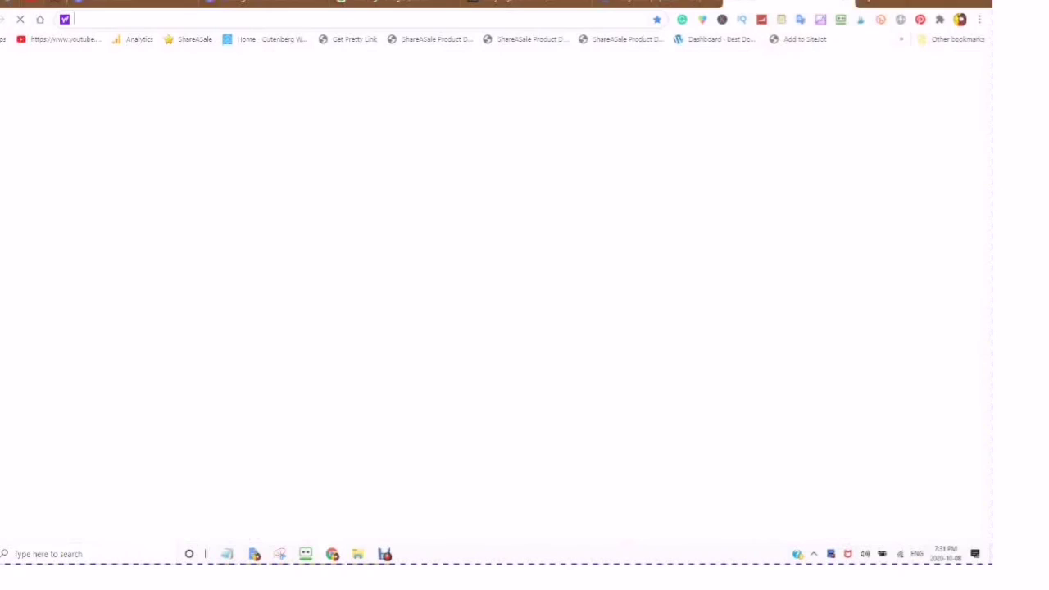
Step: Load the copied short link in a new tab and check that it opens the Medium article
left_click(72, 20)
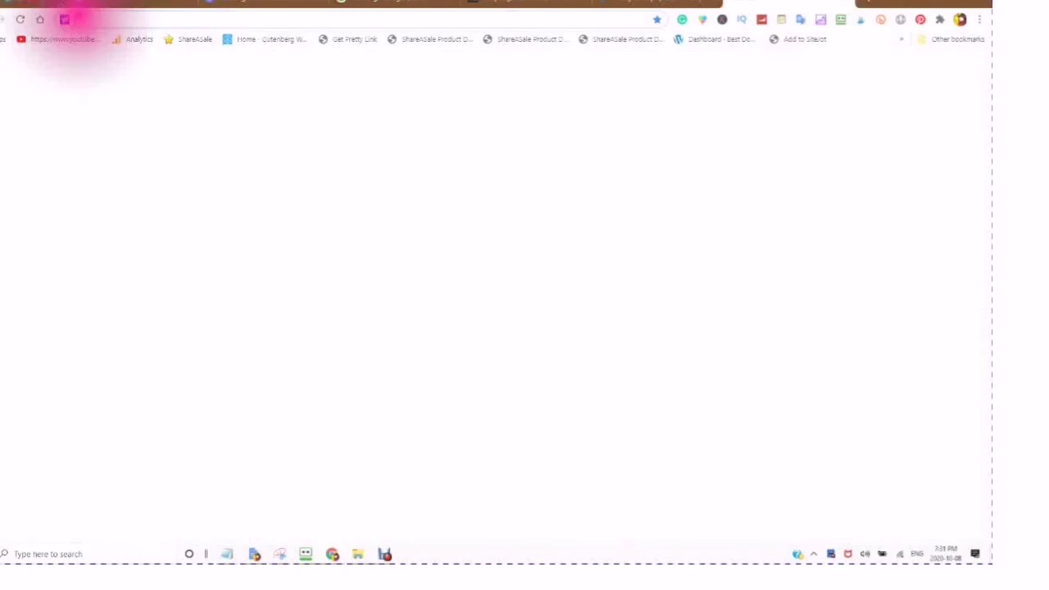
right_click(82, 19)
left_click(111, 99)
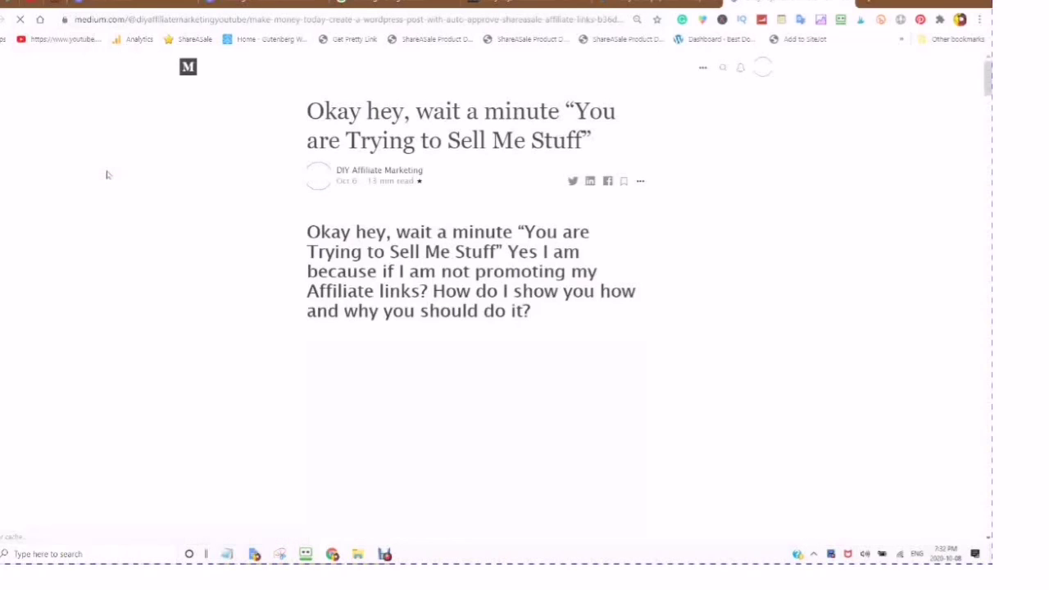
left_click(106, 173)
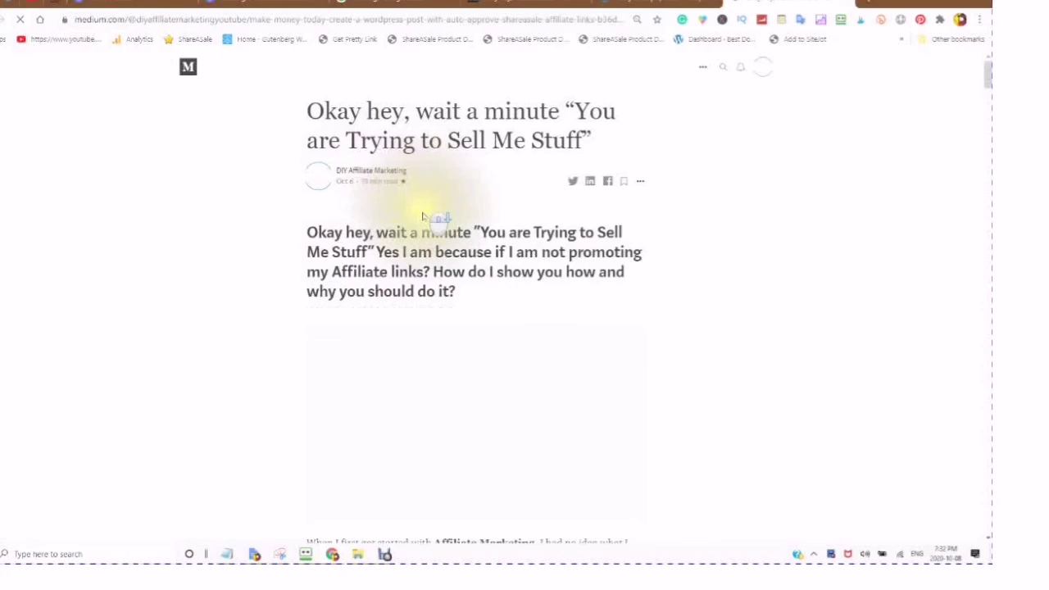
scroll(422, 216, "down", 6)
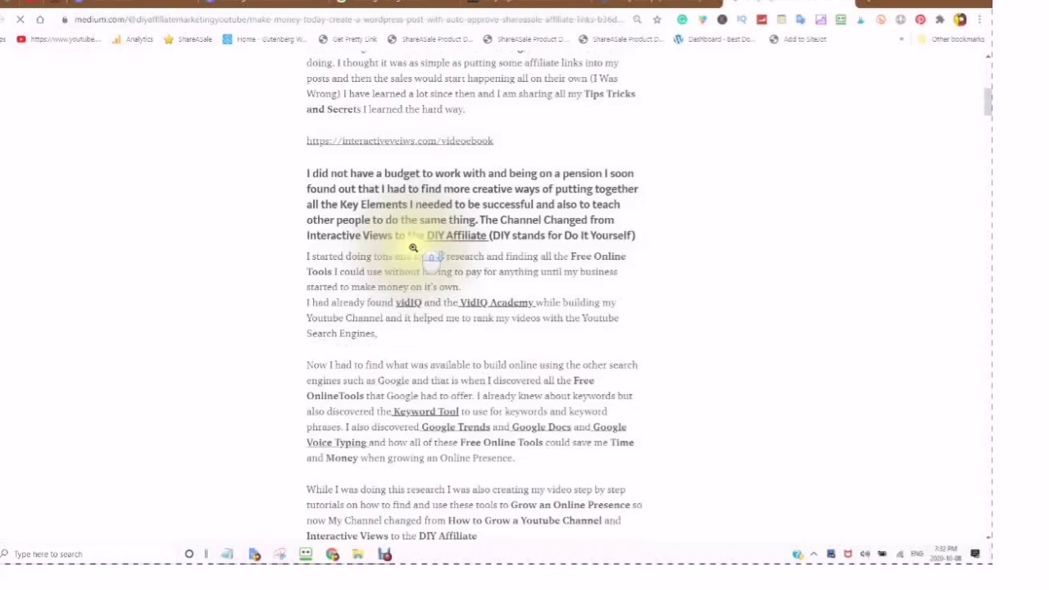
scroll(413, 247, "up", 6)
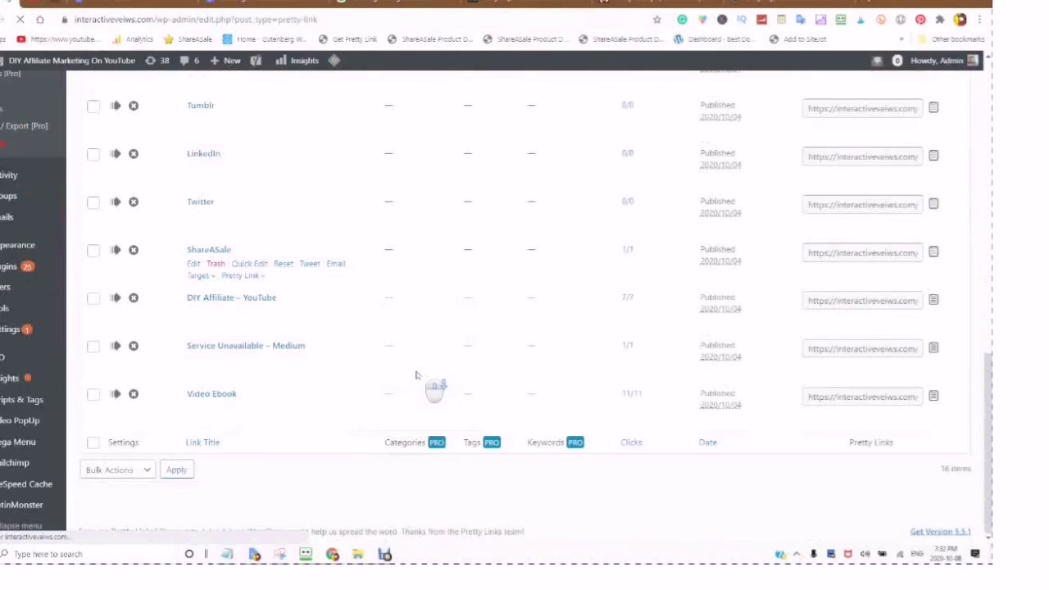
Step: Scroll through the 16 Pretty Links, with ShareASale Auto Approve at the top
scroll(415, 376, "up", 4)
scroll(413, 374, "up", 5)
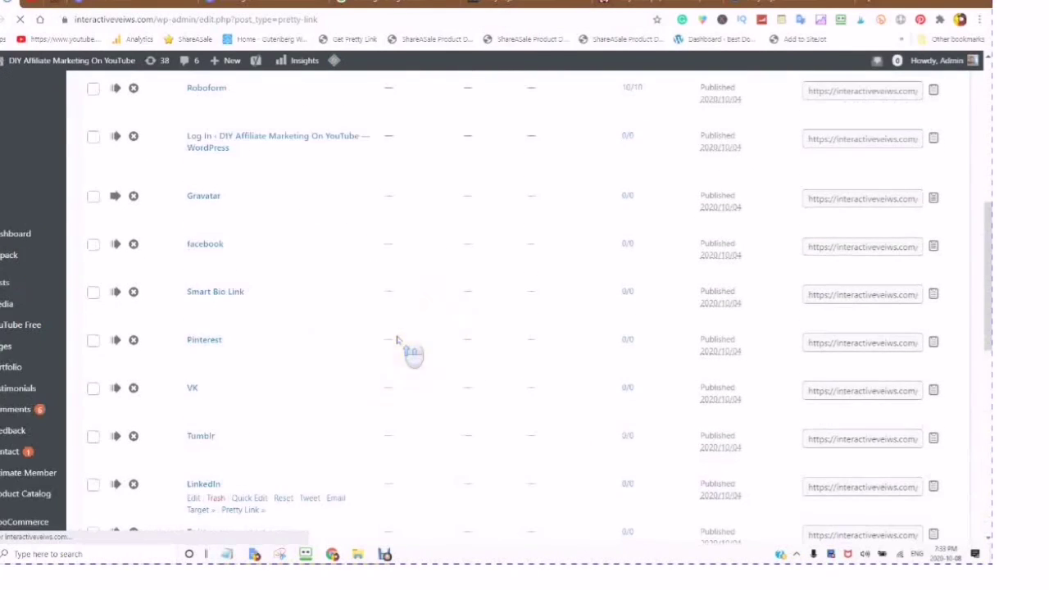
scroll(410, 340, "up", 5)
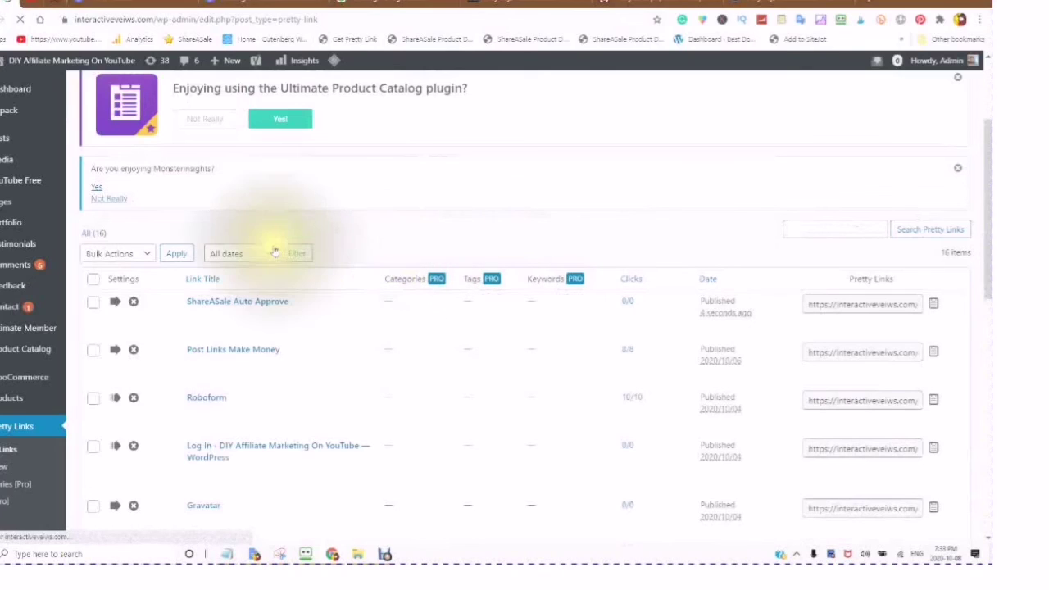
scroll(417, 313, "down", 5)
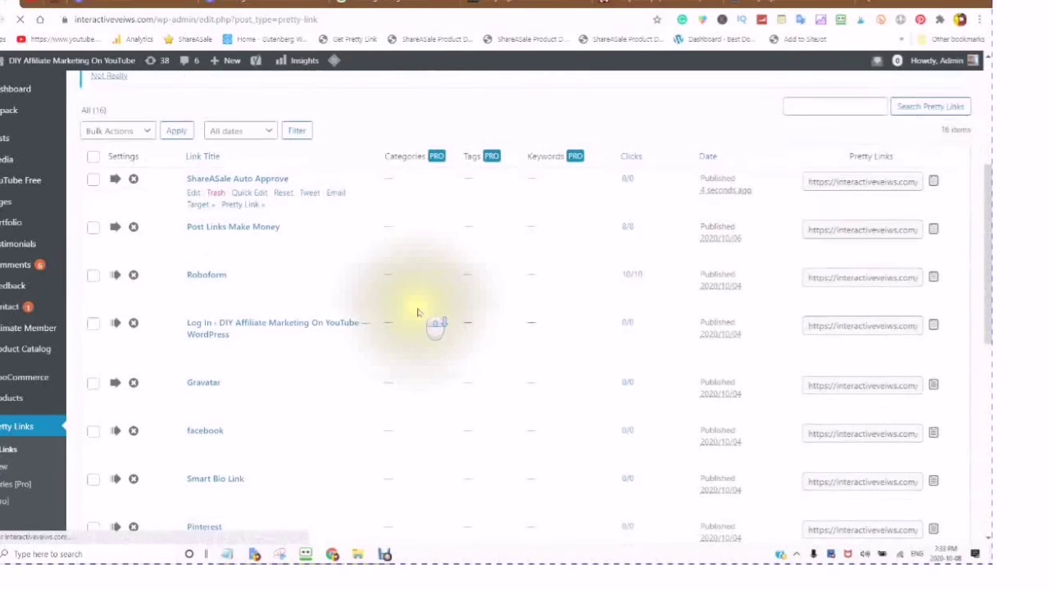
scroll(420, 317, "up", 5)
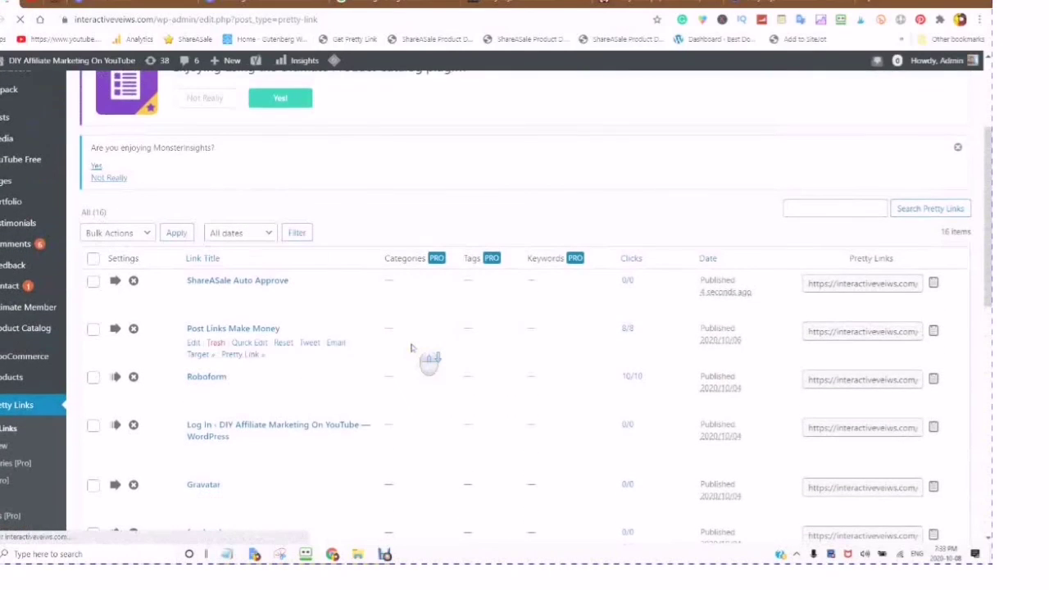
scroll(412, 348, "down", 1)
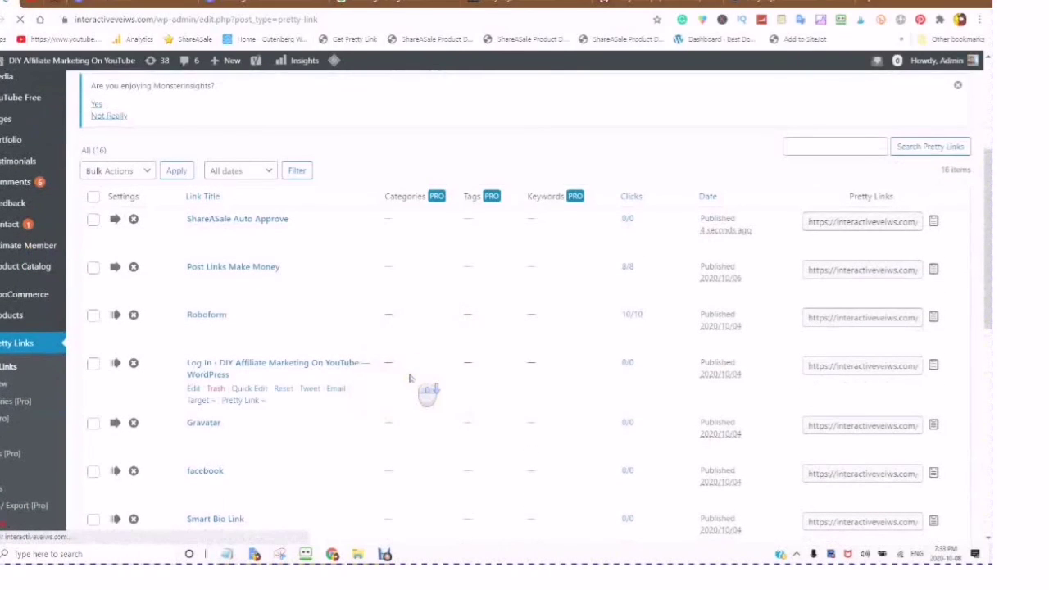
scroll(418, 384, "down", 2)
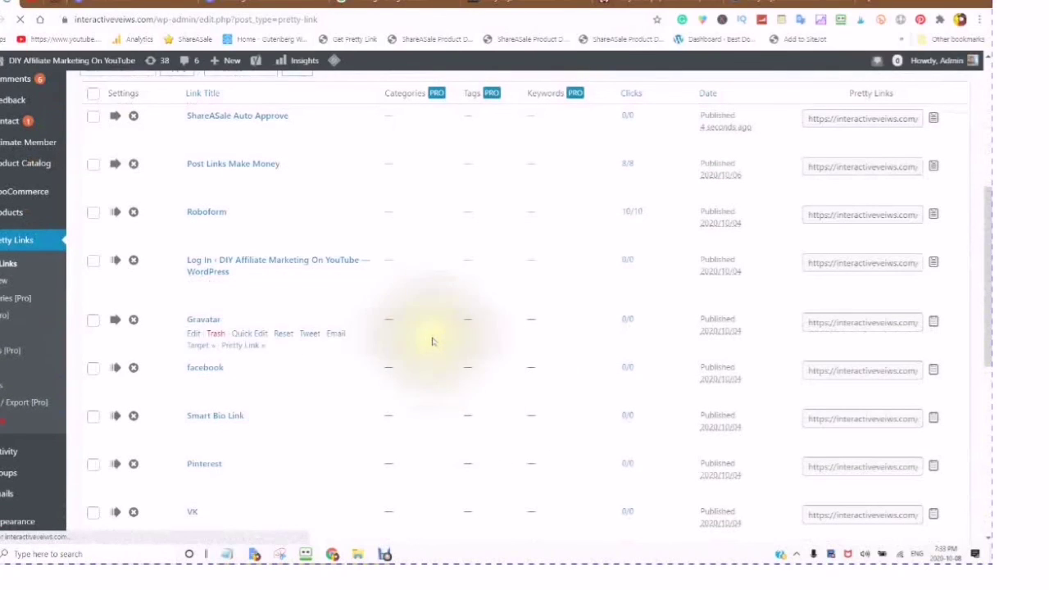
scroll(432, 361, "up", 3)
scroll(432, 383, "down", 3)
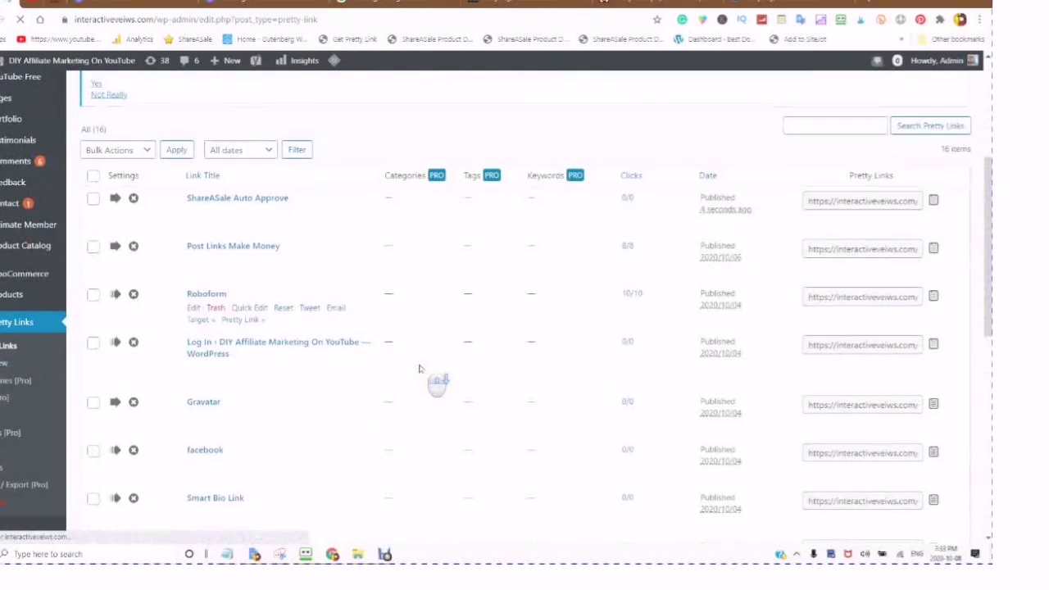